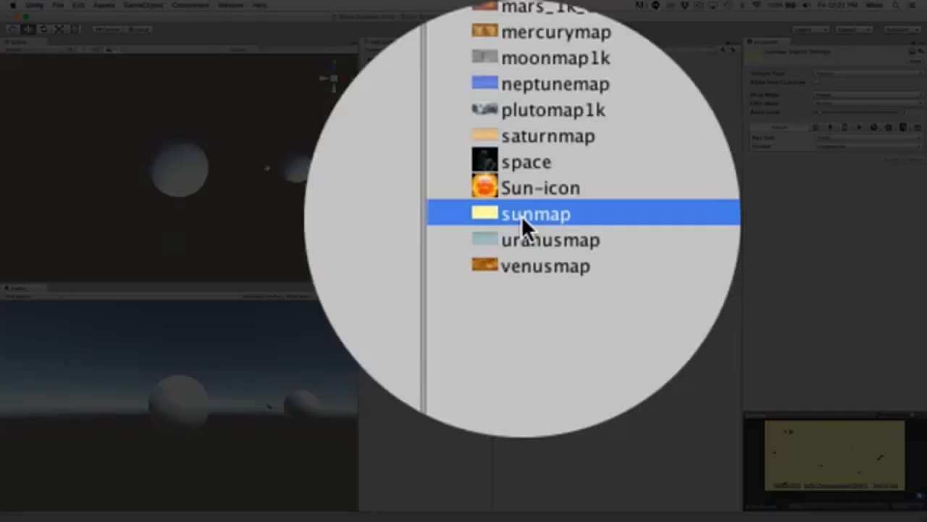
Apply the sunmap texture to the Sun and inspect the Albedo map in the Sun's material settings.
left_click_drag(523, 219, 366, 225)
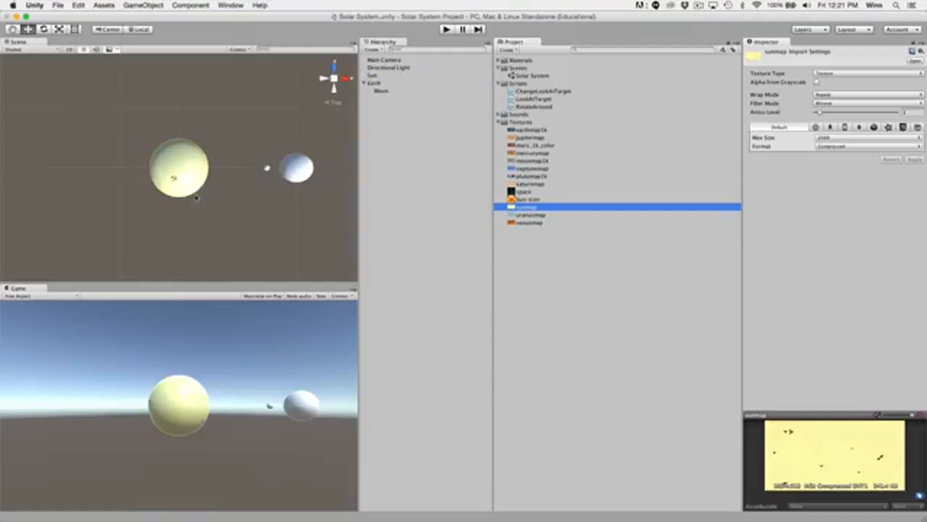
left_click(380, 77)
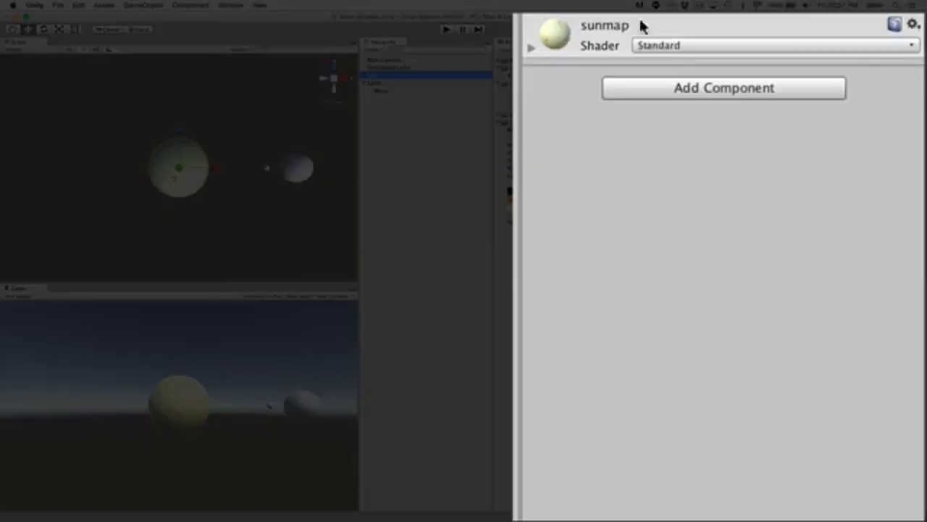
left_click(531, 49)
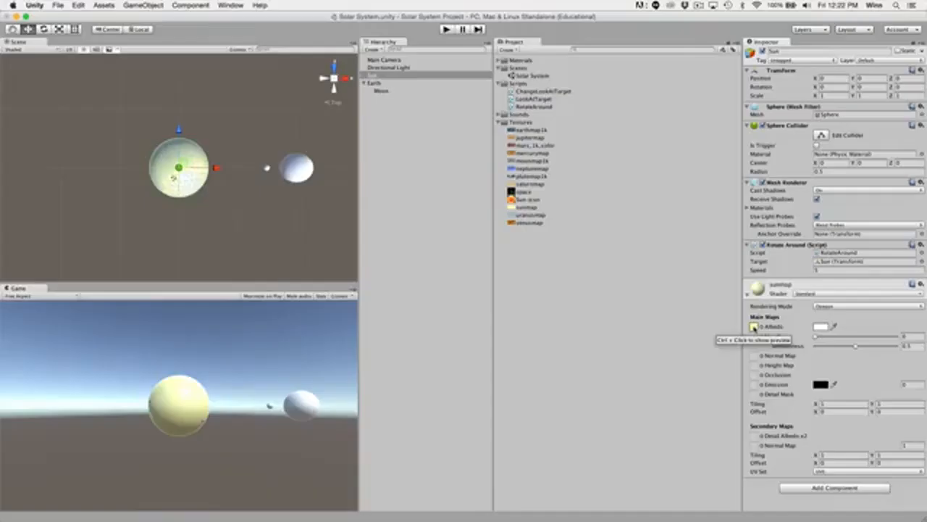
left_click(545, 113)
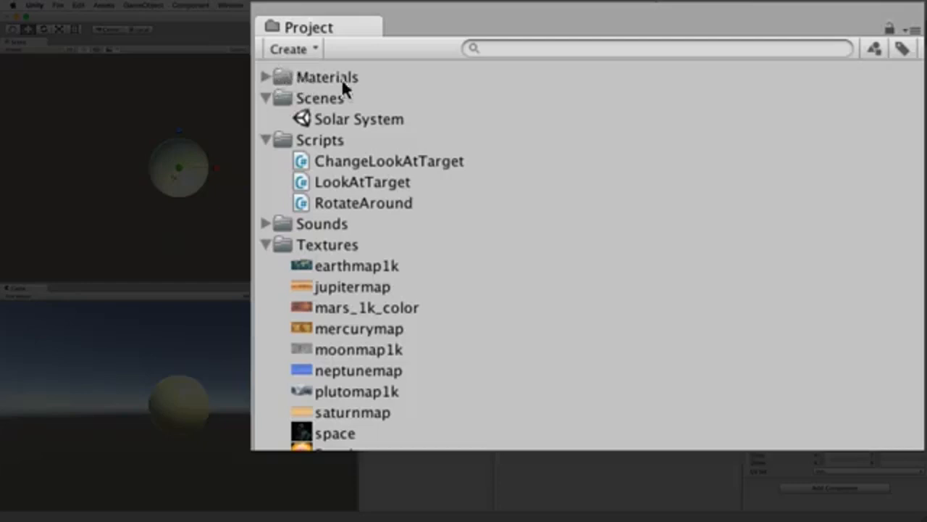
Rename the sunmap material in the Materials folder as Sun Material and check it on the Sun object.
left_click(266, 77)
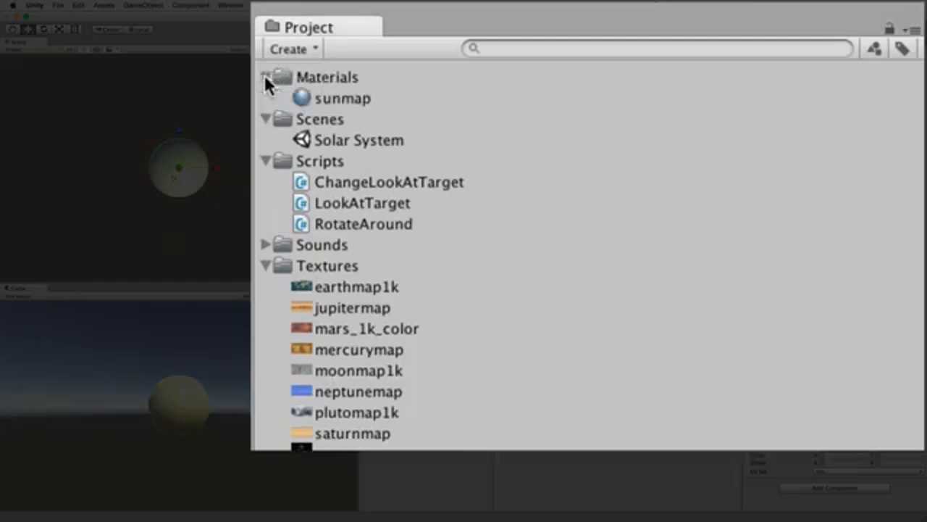
left_click(344, 95)
left_click(345, 97)
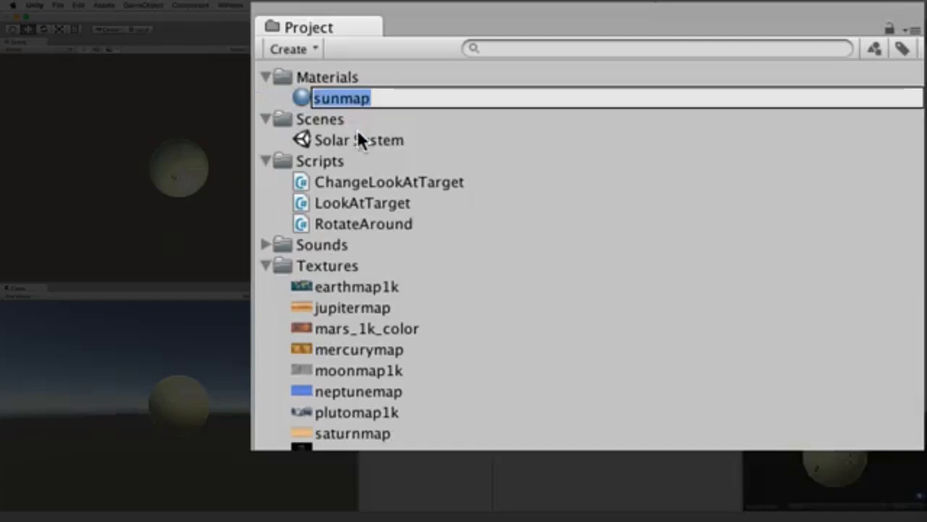
type("Sun Materials")
key("BackSpace")
key("Return")
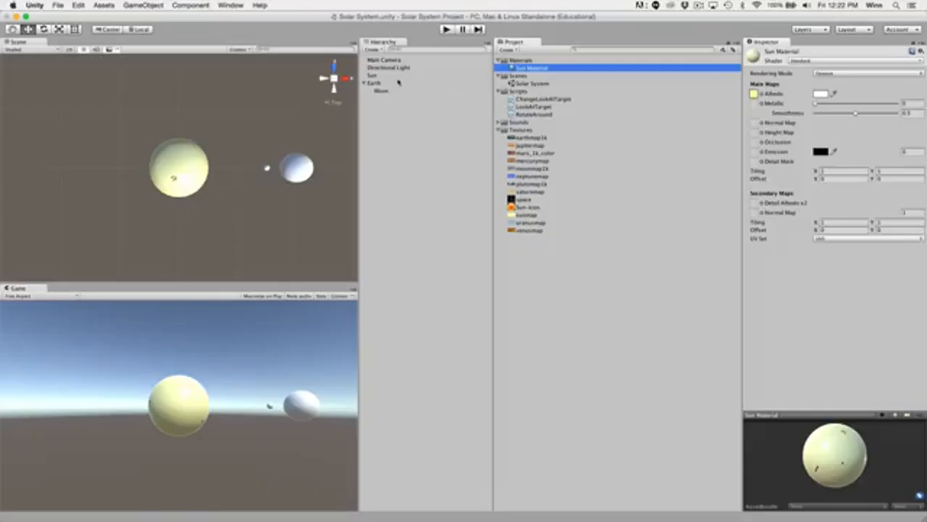
left_click(398, 75)
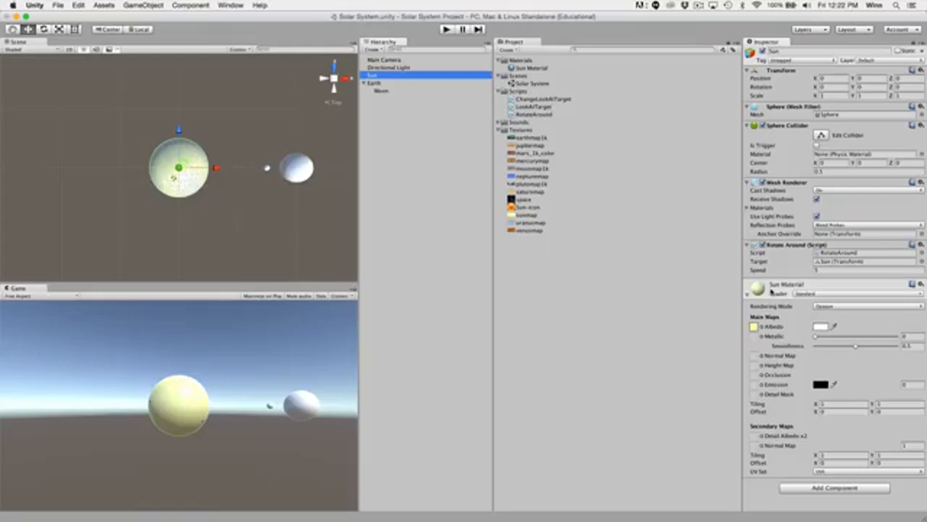
Apply the earthmap1k texture to the Earth and rename the resulting material in the Materials folder as Earth Material.
left_click(531, 139)
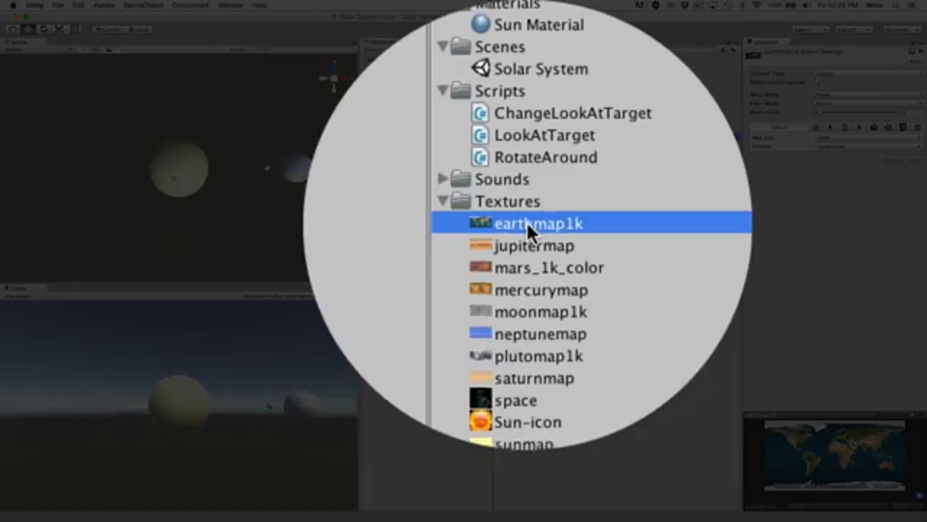
left_click_drag(530, 140, 374, 84)
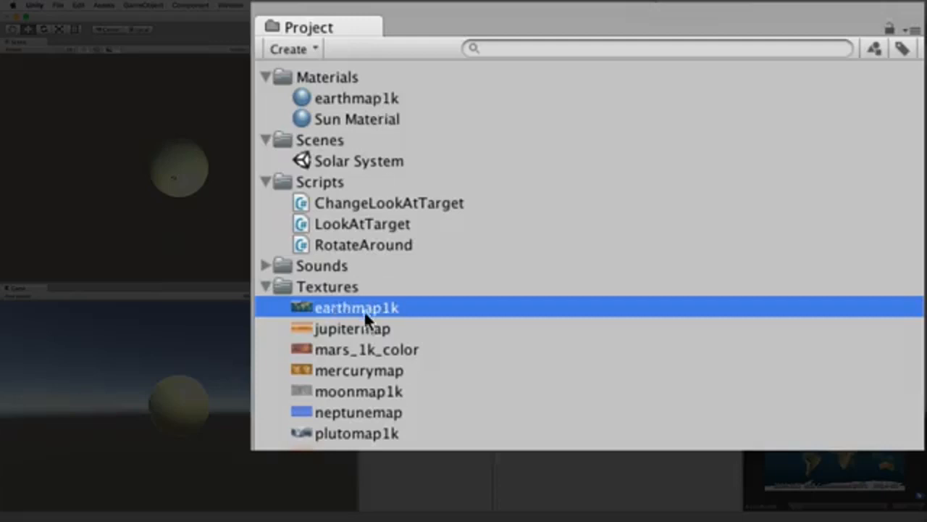
left_click(370, 100)
key("Return")
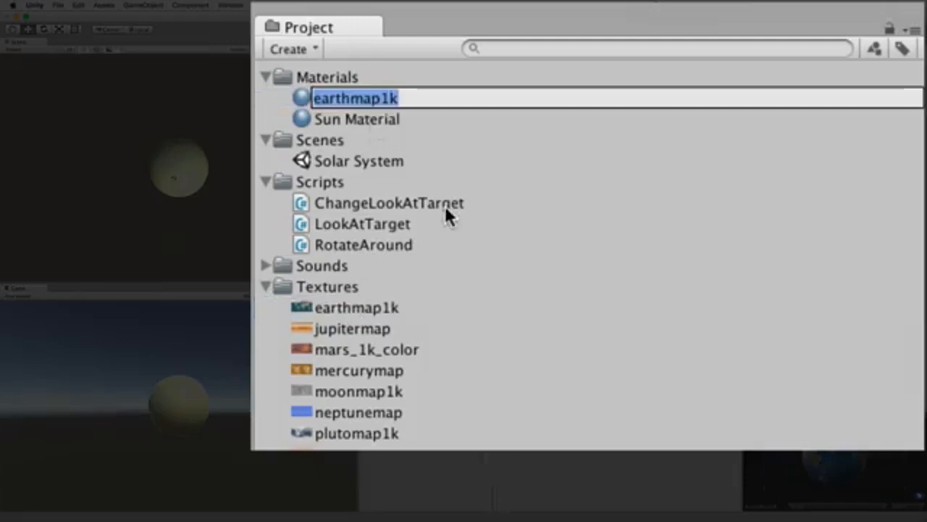
type("Earth Material")
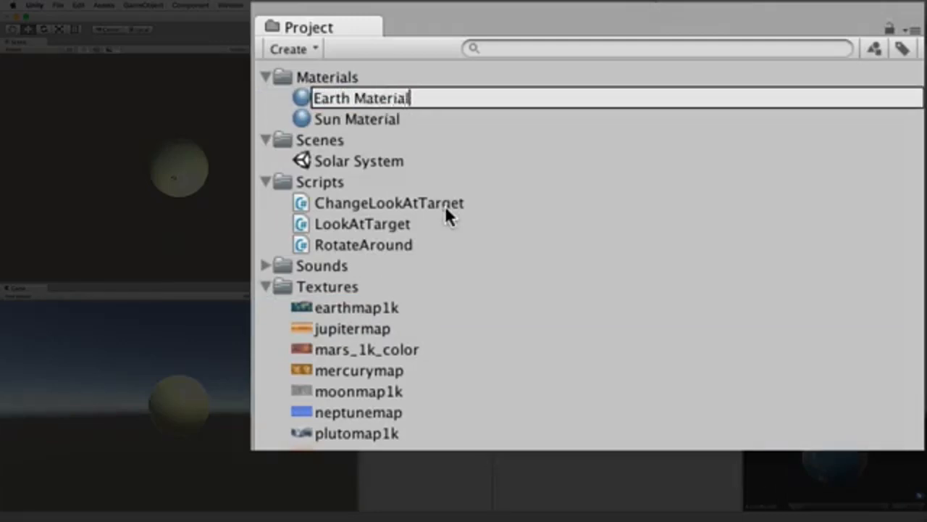
key("Return")
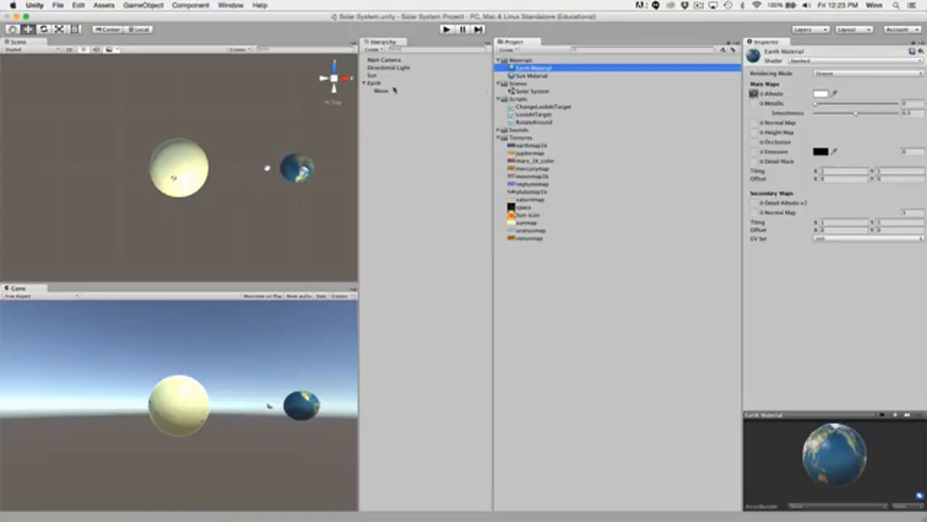
Examine the Albedo texture and the other map settings of the Earth object's material.
left_click(393, 85)
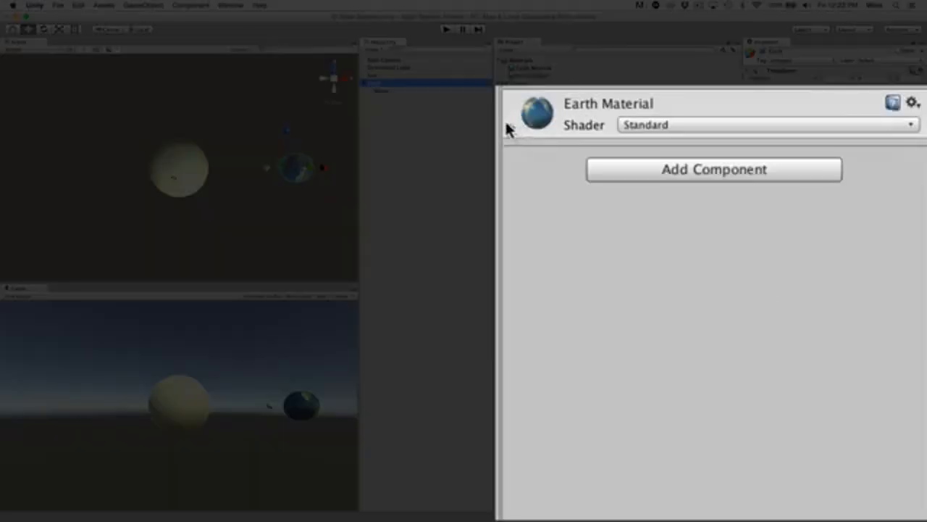
left_click(509, 127)
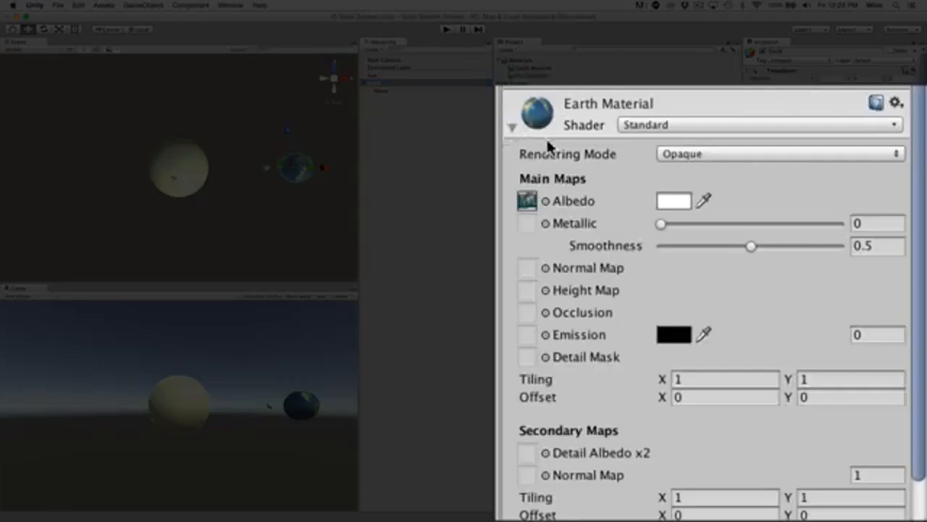
left_click(526, 202)
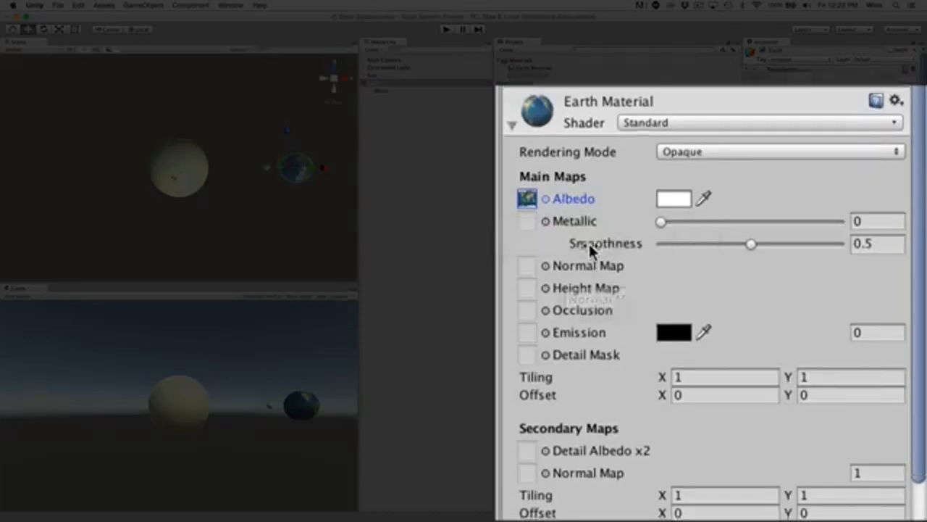
scroll(588, 243, "down", 2)
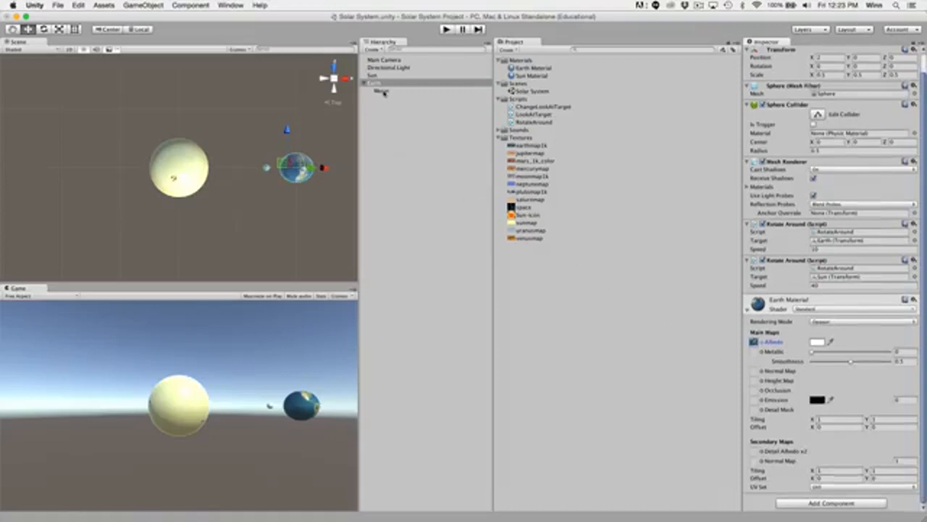
Assign the Earth Material to the Moon and frame the Moon in the scene.
left_click(382, 92)
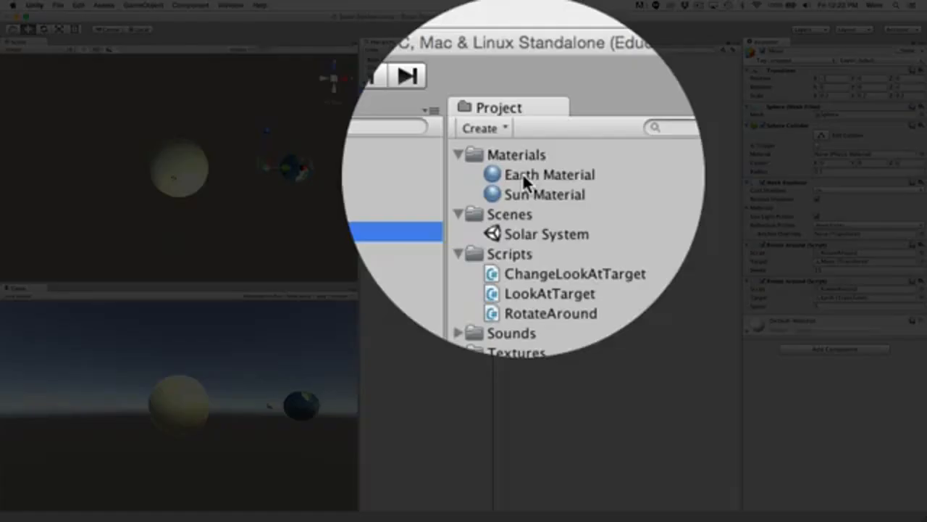
left_click(522, 174)
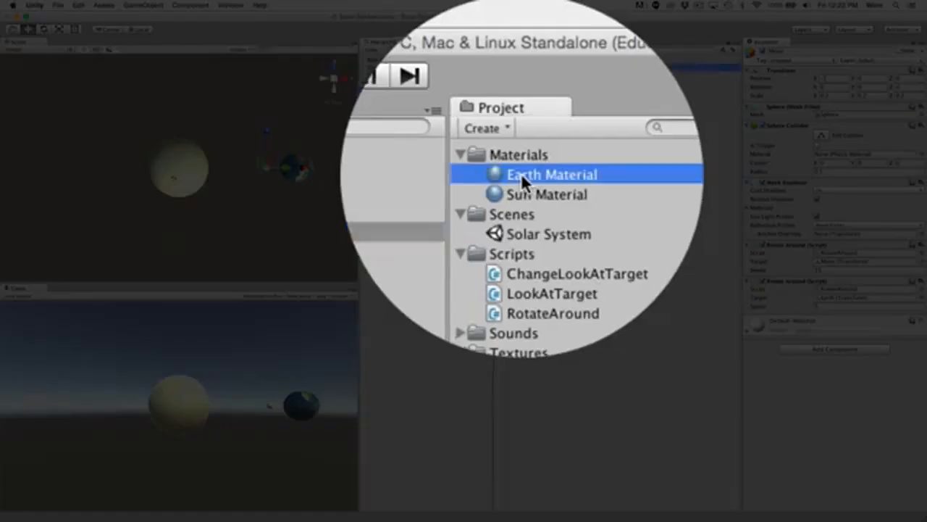
left_click_drag(521, 173, 801, 409)
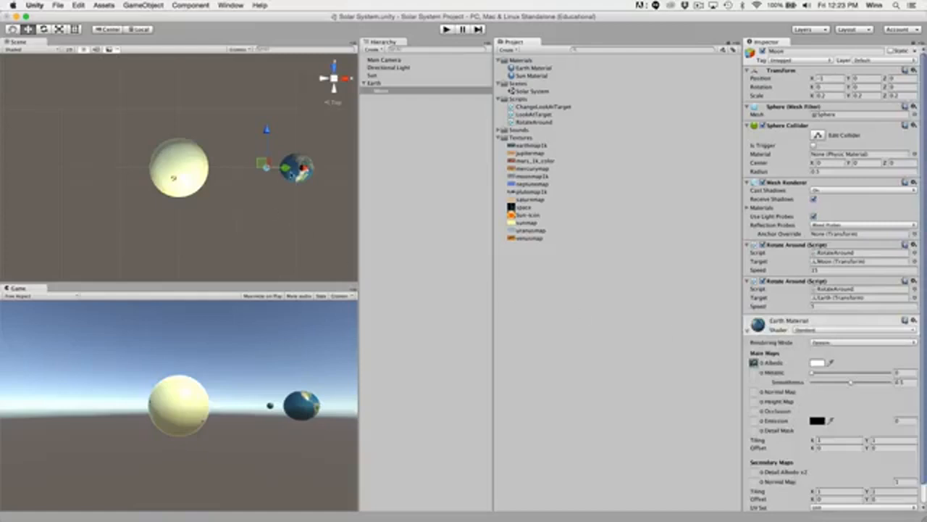
key("f")
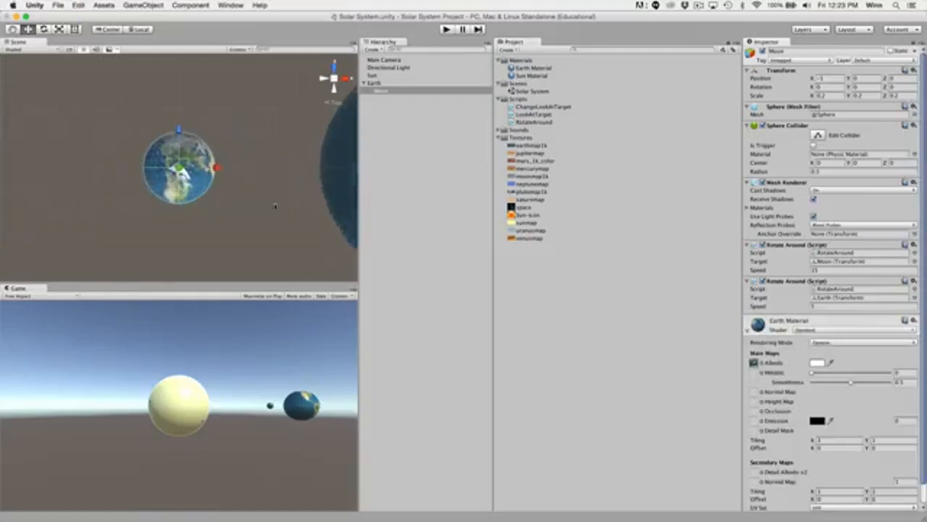
Try replacing the Albedo texture of the Earth Material on the Moon with moonmap1k, and undo that texture change.
scroll(298, 210, "down", 5)
key("f")
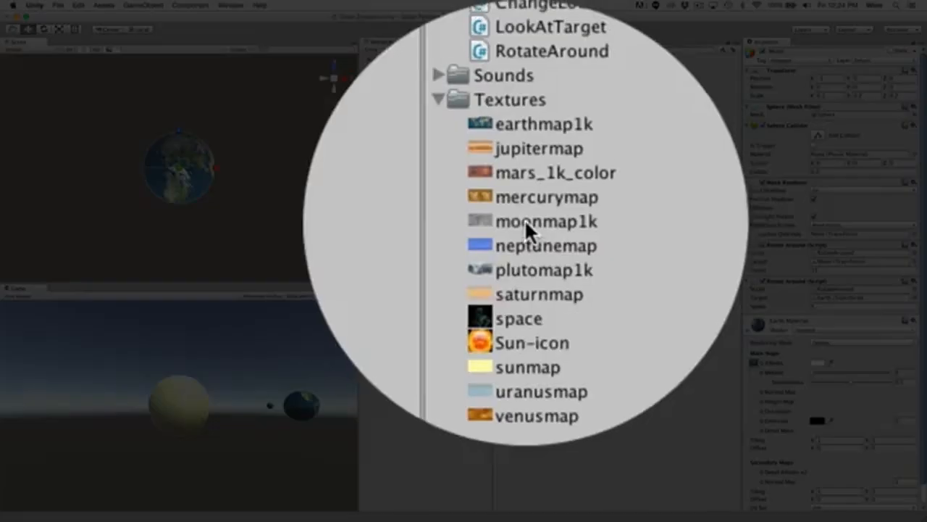
left_click_drag(525, 219, 704, 296)
left_click(704, 296)
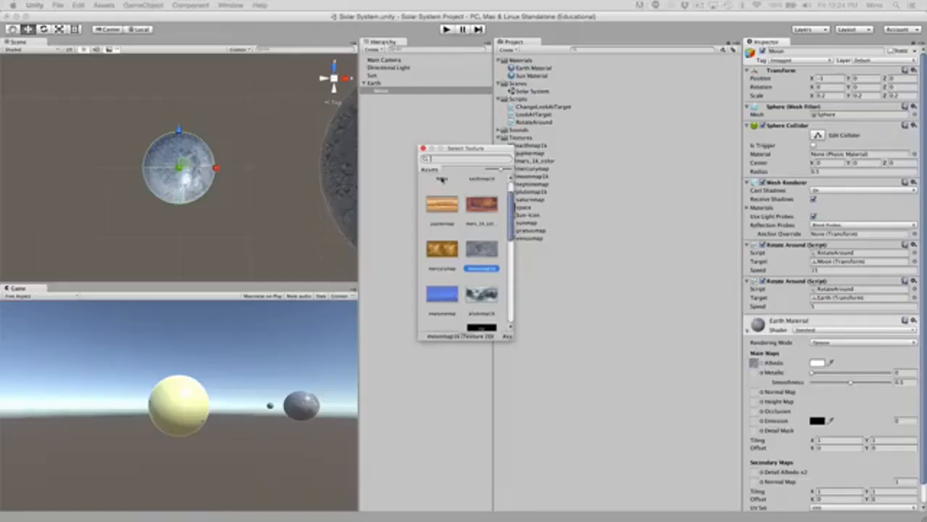
left_click_drag(513, 341, 572, 429)
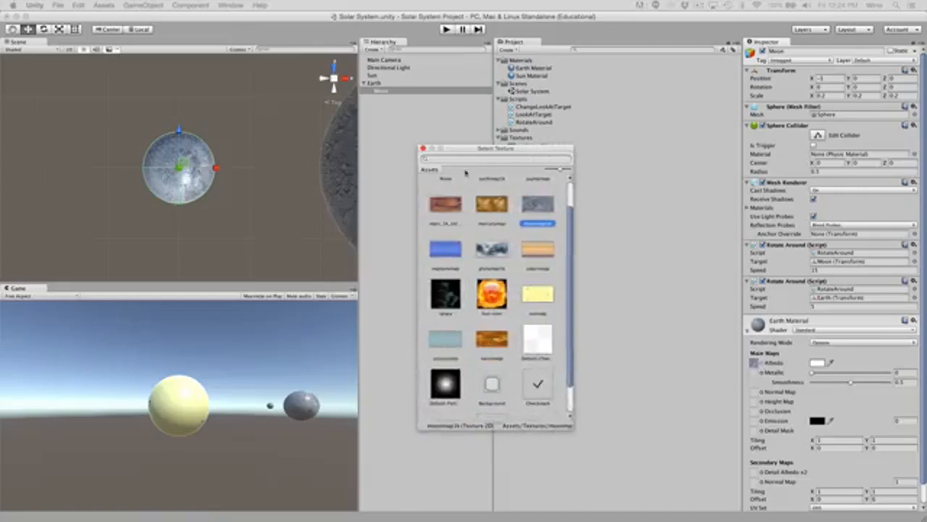
left_click(423, 148)
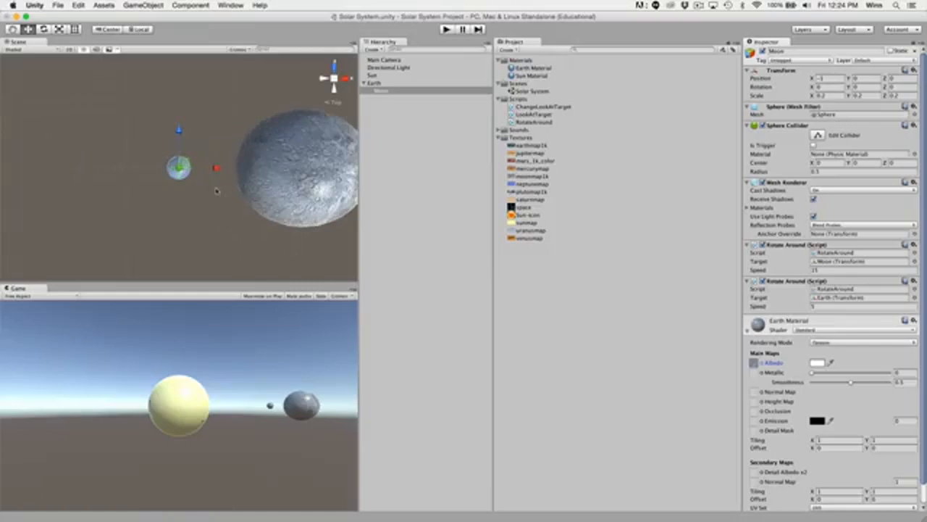
left_click(81, 7)
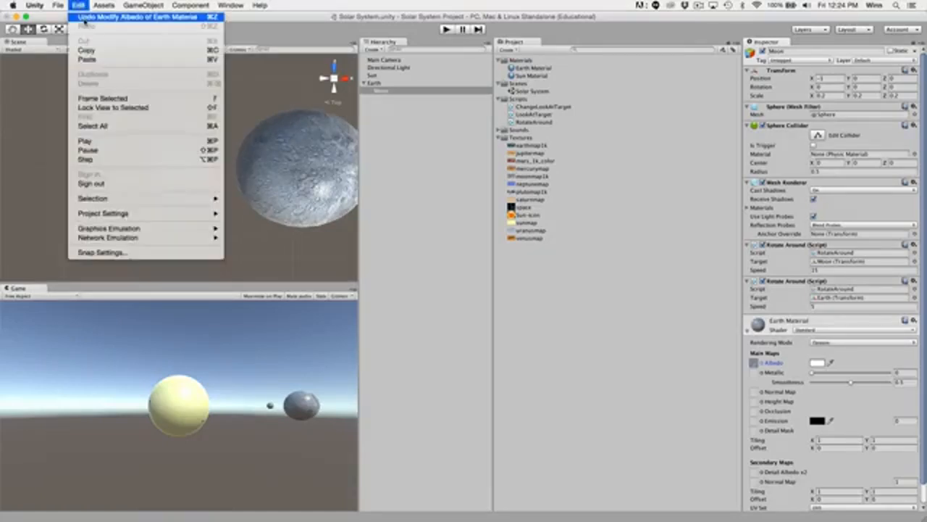
left_click(84, 19)
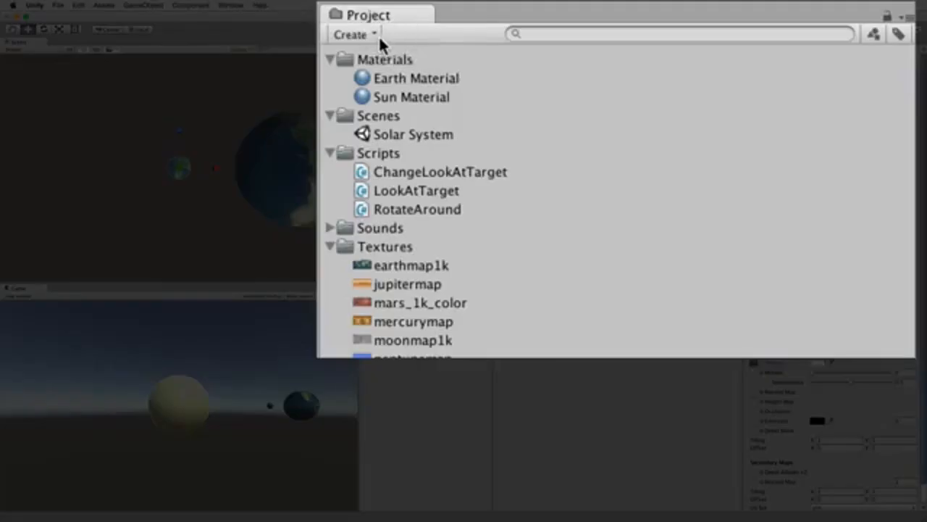
Create a new material in the Materials folder and name it Moon Material.
left_click(377, 61)
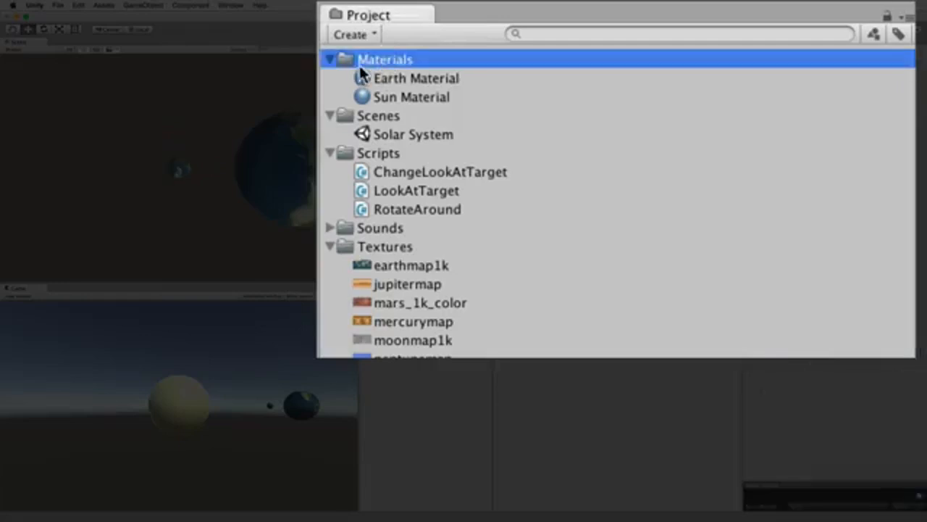
left_click(363, 33)
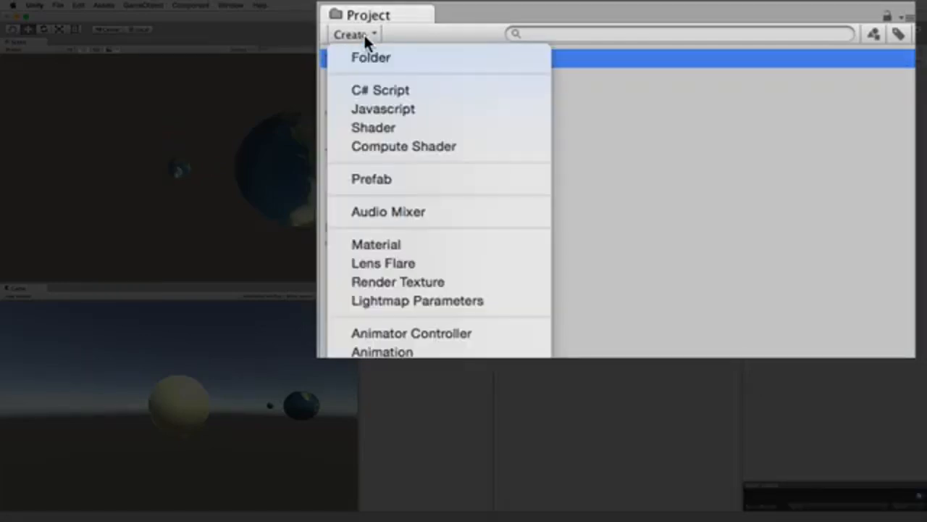
left_click(388, 245)
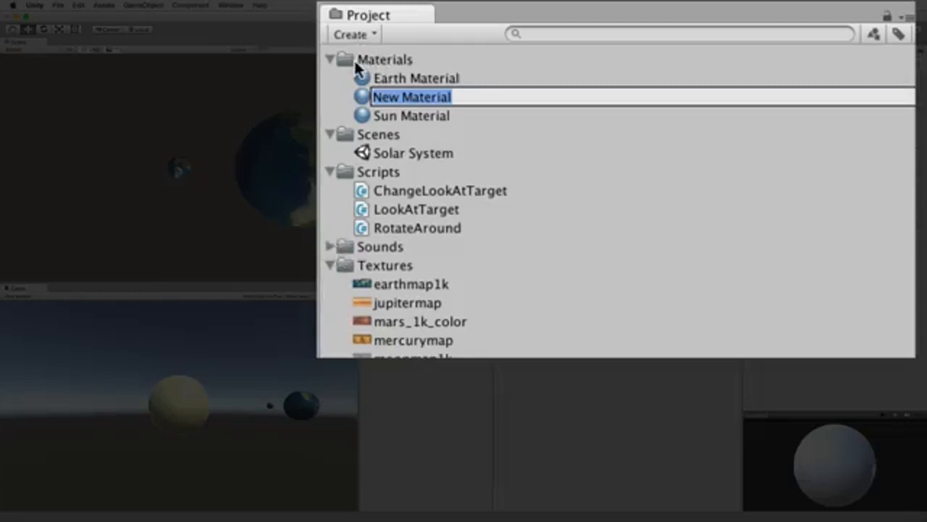
double_click(387, 97)
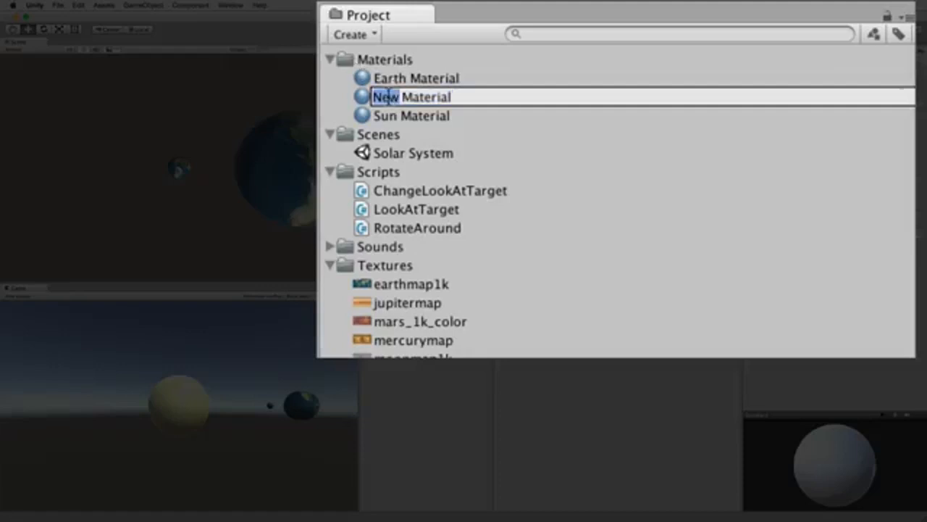
type("Moon")
key("Return")
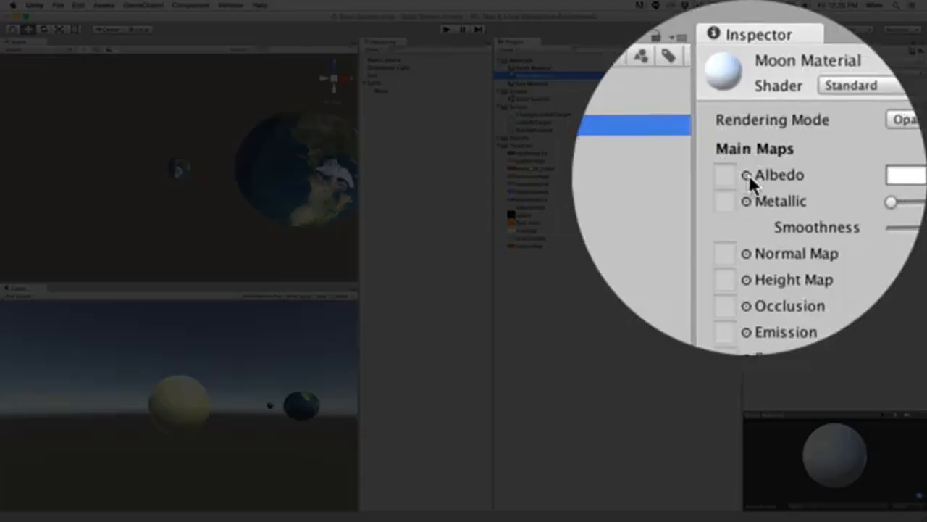
Set the Moon Material's Albedo texture to moonmap1k and assign the material to the Moon.
left_click(749, 175)
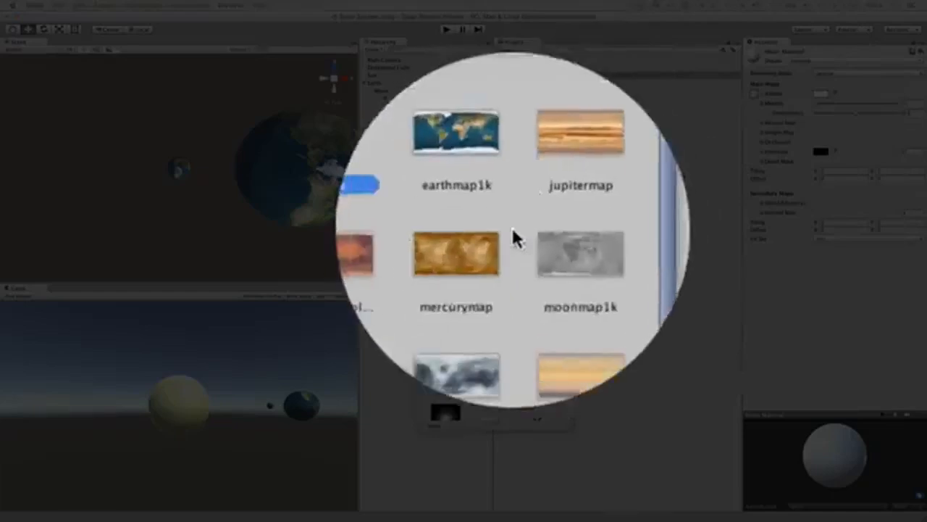
left_click(536, 237)
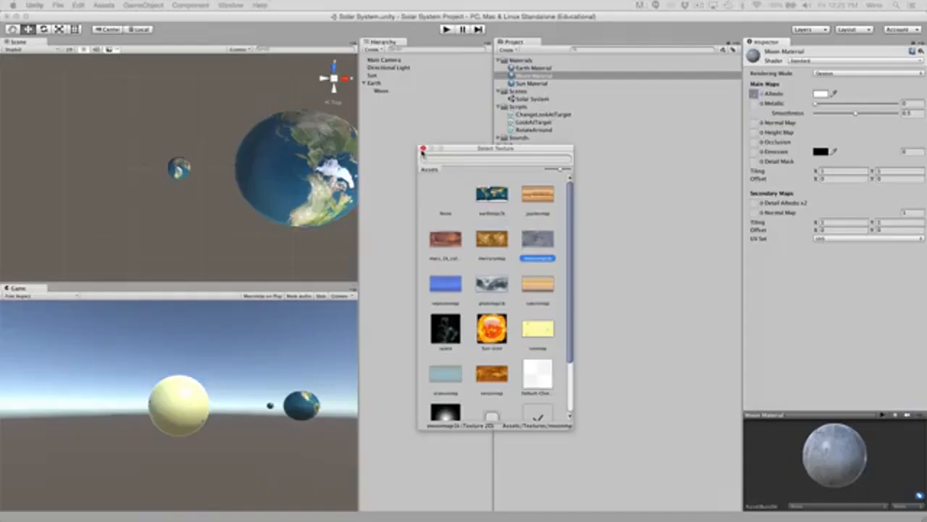
left_click(422, 153)
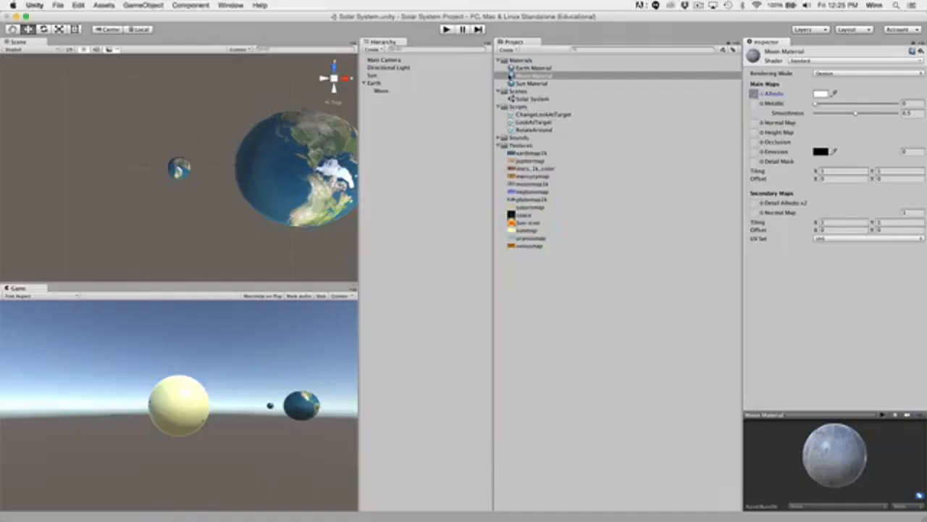
left_click_drag(531, 77, 382, 90)
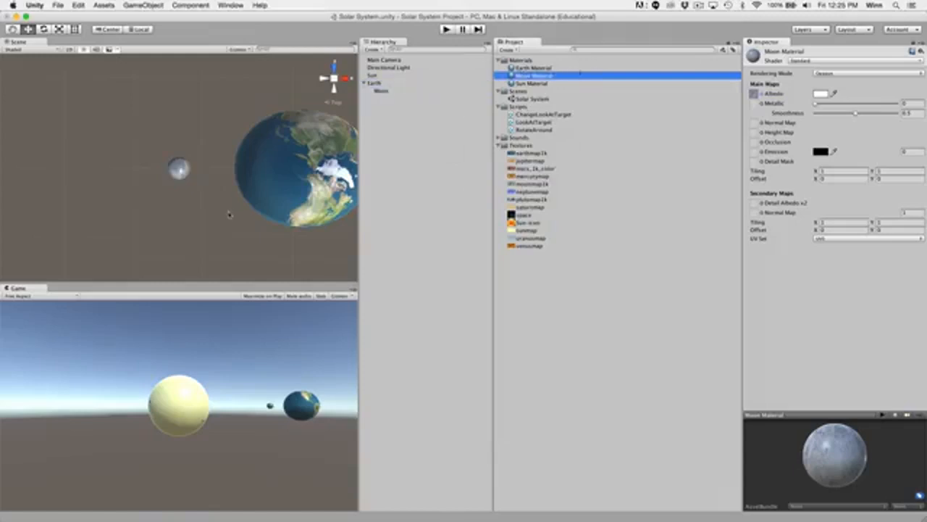
Examine the textured Moon and Earth in the scene, and run the game briefly to preview their rotation.
scroll(229, 214, "up", 10)
scroll(229, 215, "down", 8)
left_click_drag(225, 213, 166, 208, "alt")
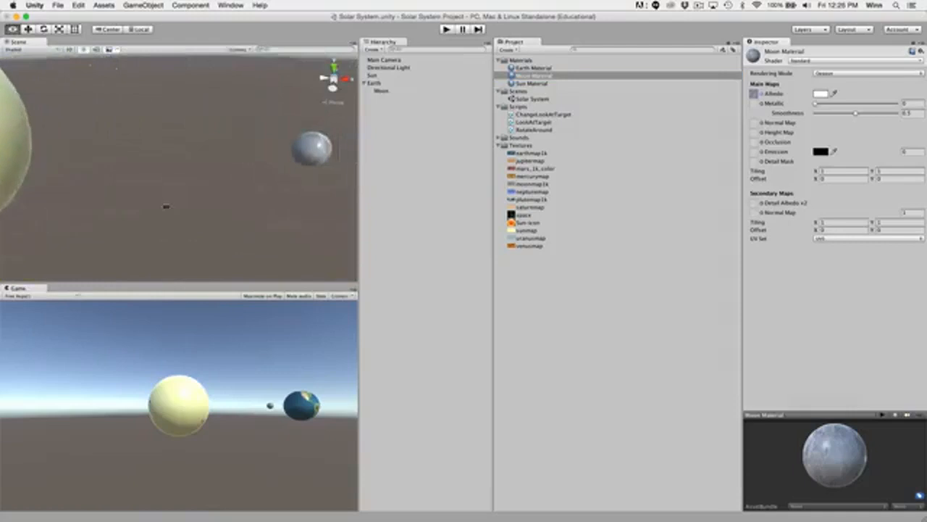
left_click_drag(232, 202, 137, 209, "alt")
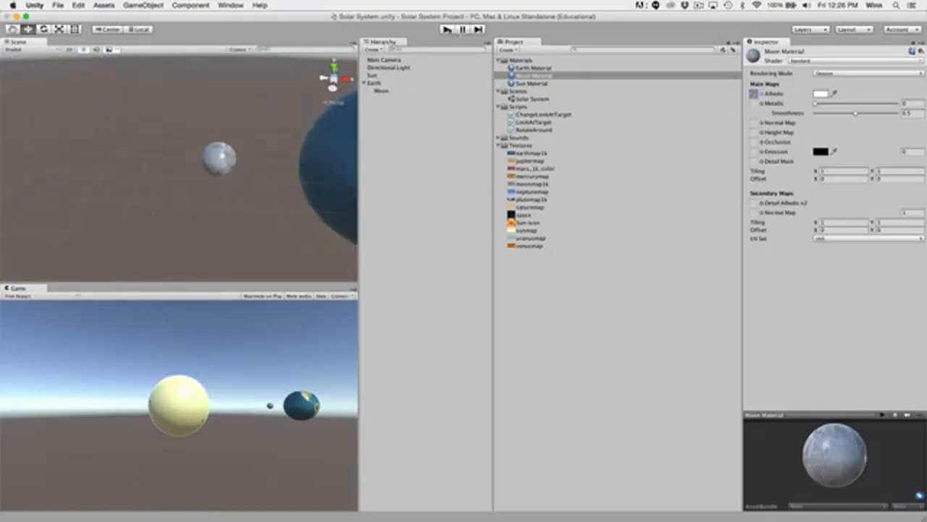
left_click(447, 30)
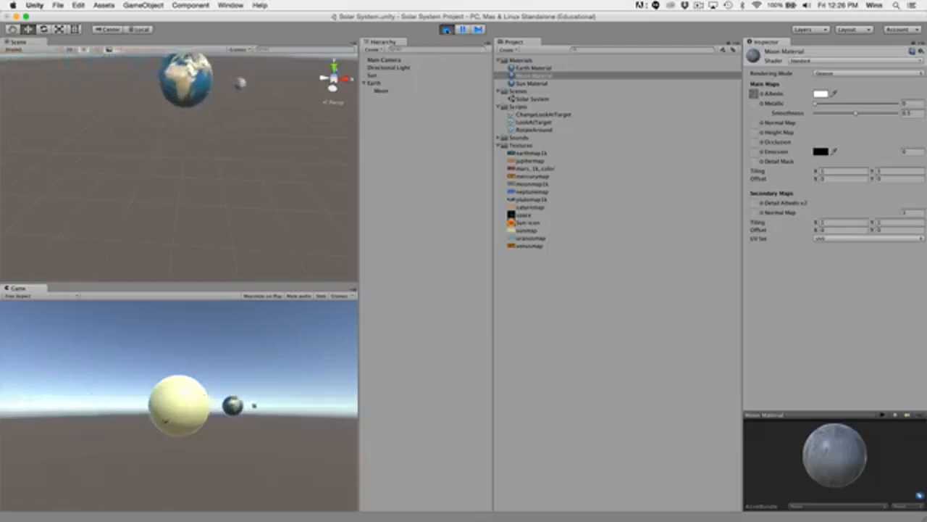
left_click(446, 29)
Delete the Directional Light from the scene.
left_click(393, 68)
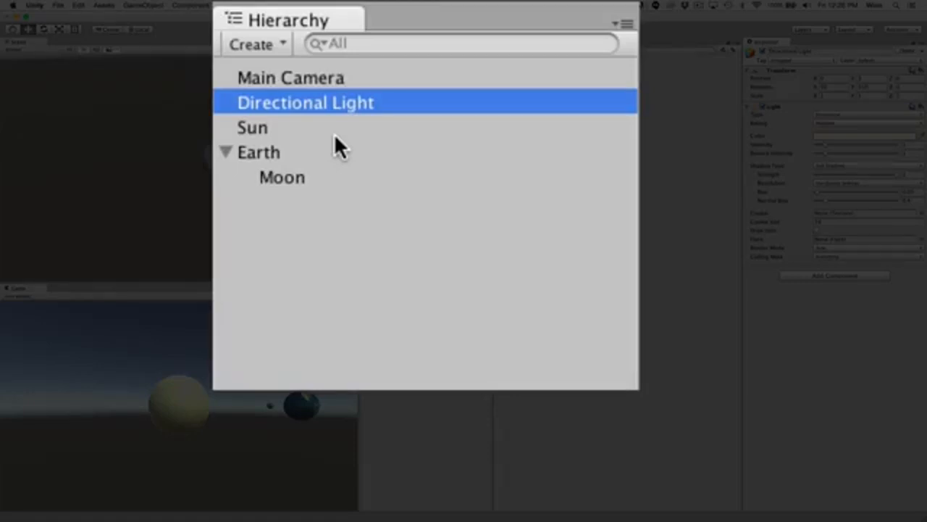
key("super+BackSpace")
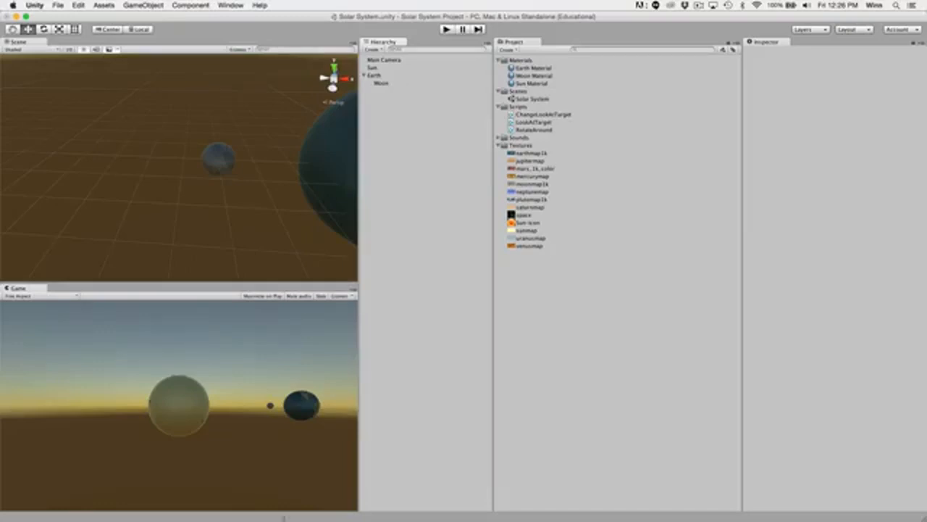
Set the Sun Material's Emission brightness to 0.5 and use venusmap as its Emission texture.
left_click(379, 70)
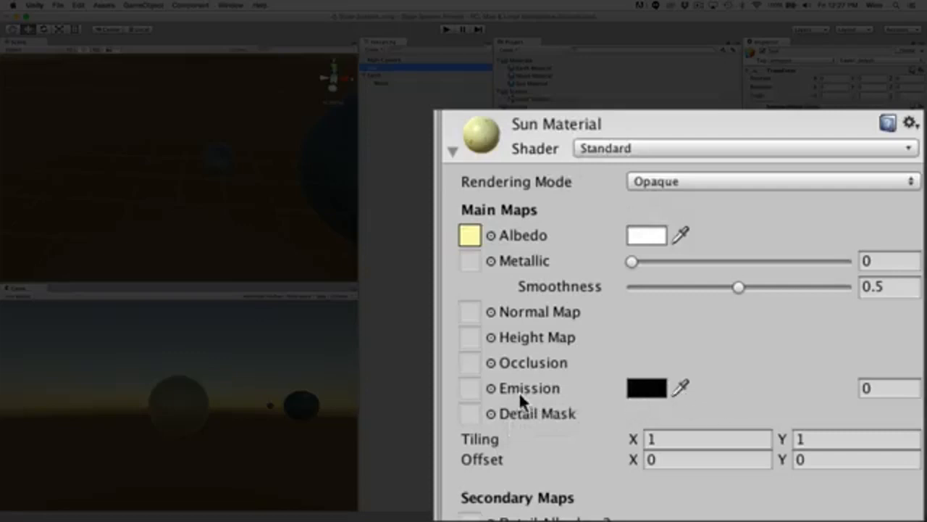
left_click(881, 390)
double_click(881, 390)
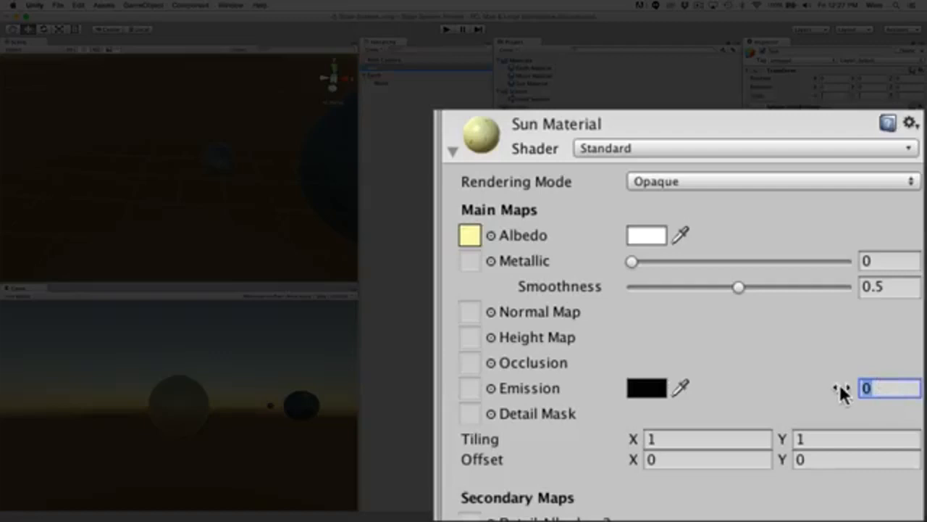
left_click_drag(836, 391, 926, 390)
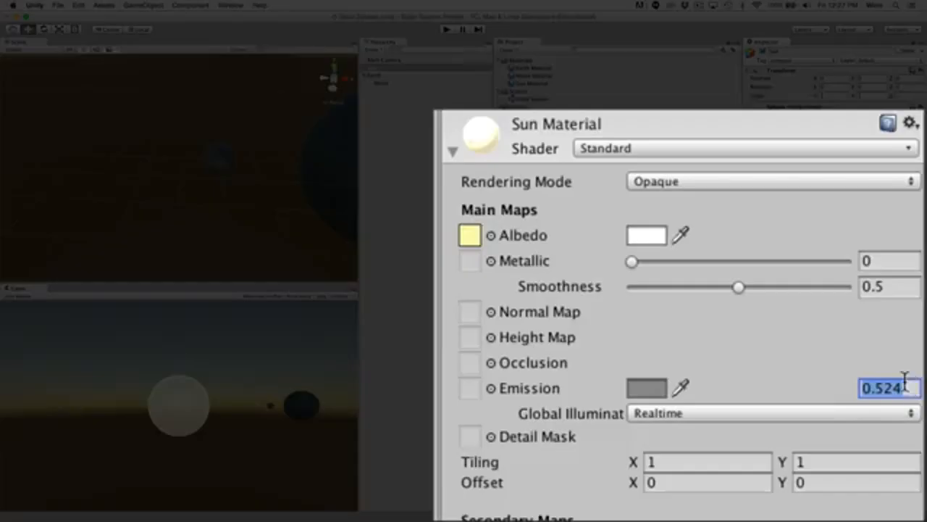
type("0.5")
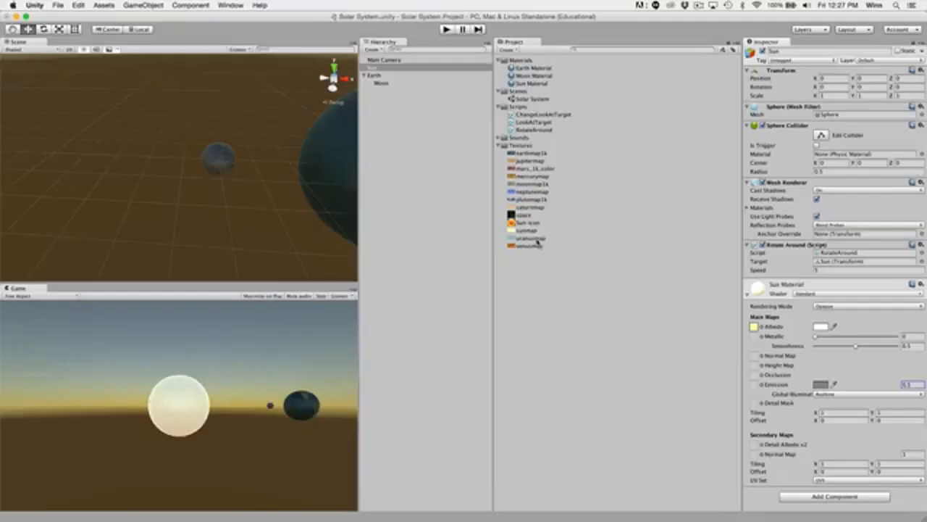
left_click_drag(537, 241, 757, 385)
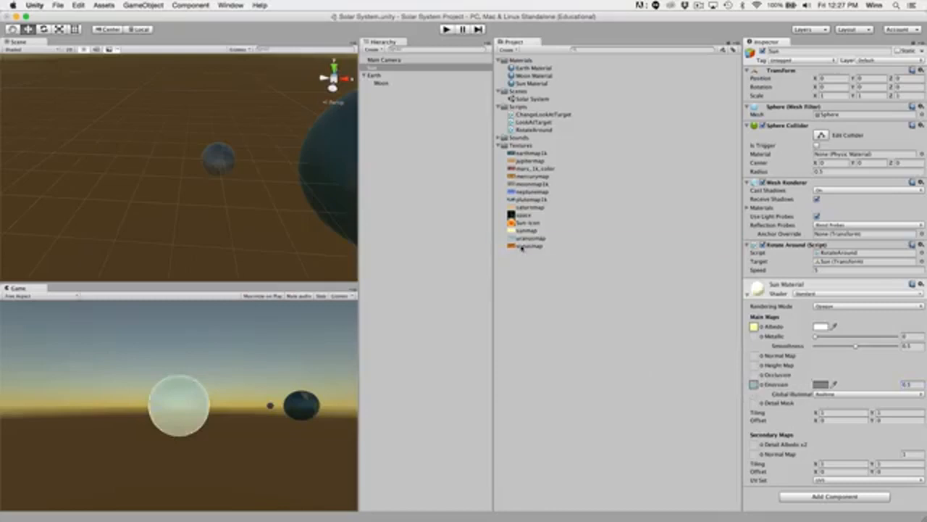
left_click_drag(525, 245, 754, 389)
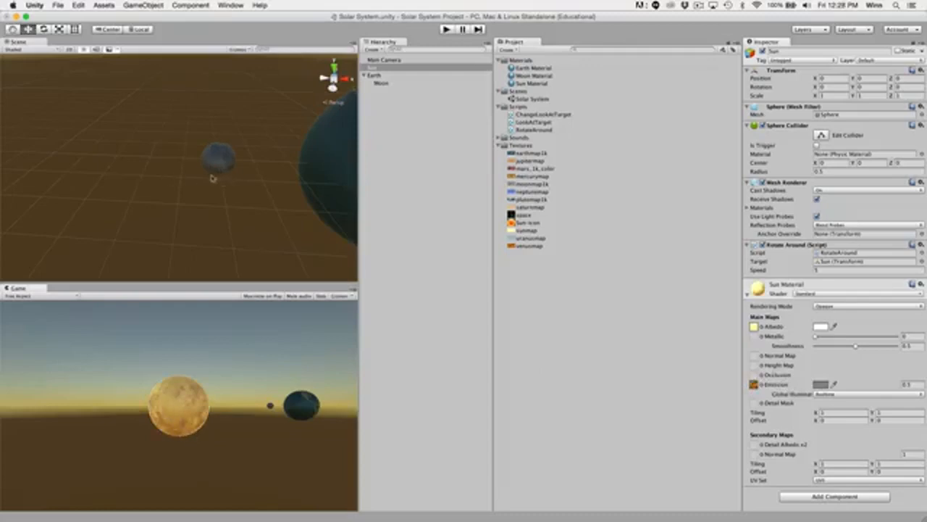
Change the Sun Material's Emission color to a bright yellow with a brightness of 1.
double_click(373, 68)
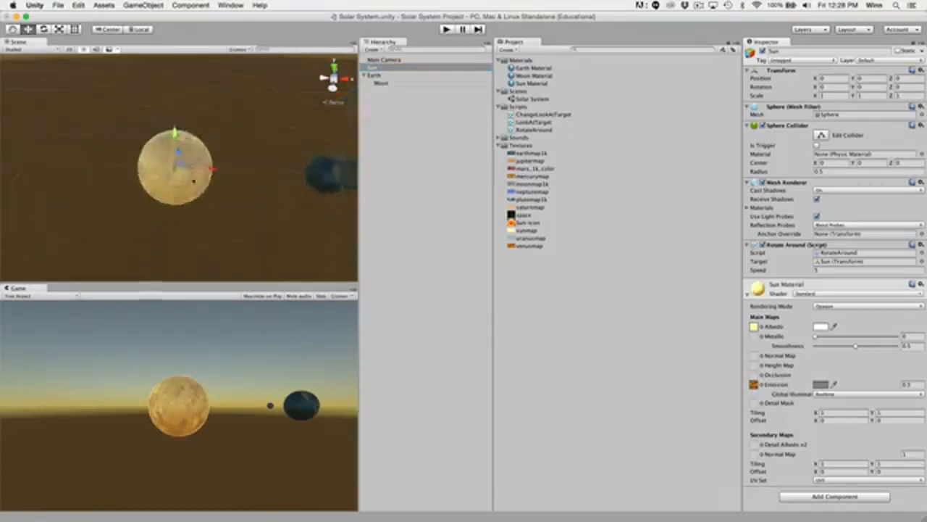
scroll(192, 192, "up", 5)
left_click_drag(197, 213, 234, 95, "alt")
left_click_drag(169, 159, 181, 241, "alt")
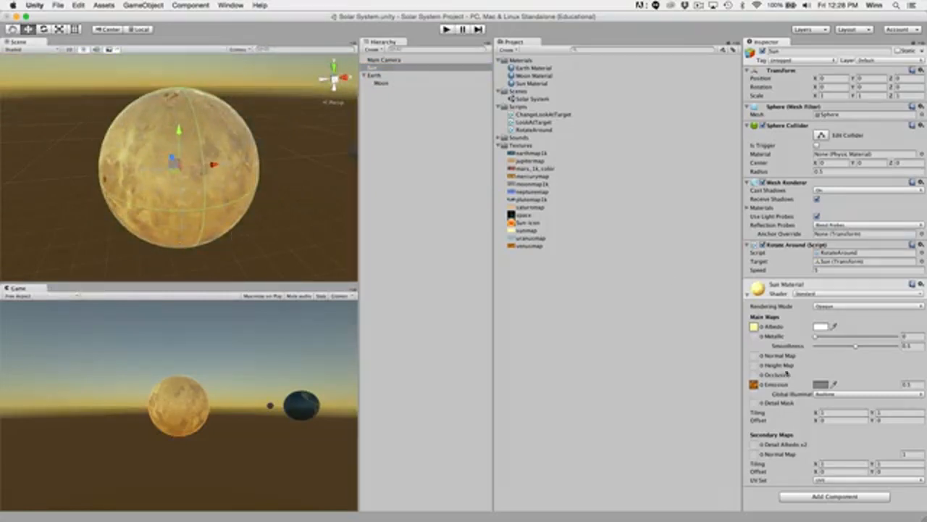
left_click(820, 385)
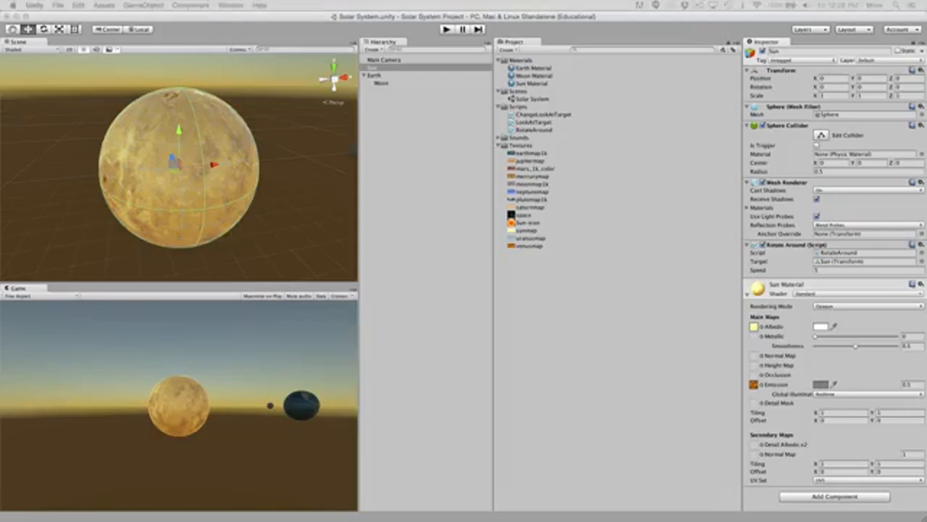
left_click_drag(340, 507, 424, 250)
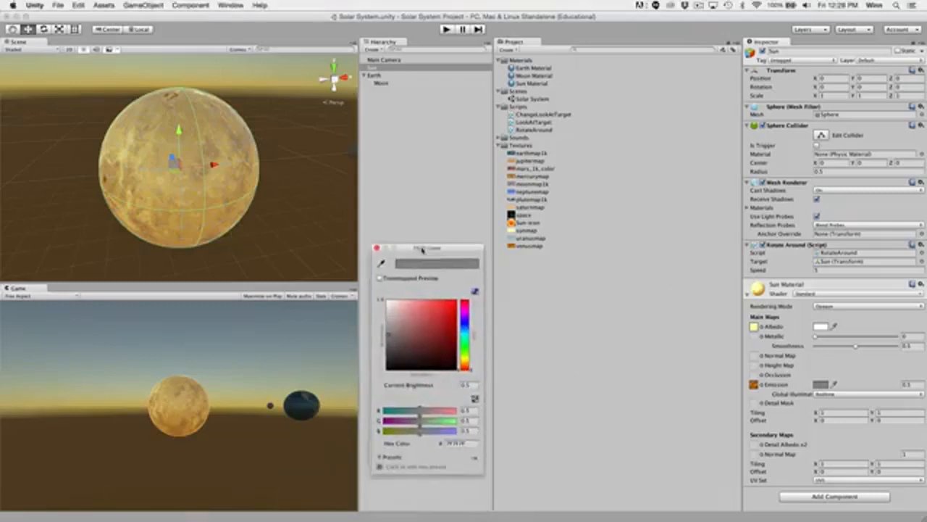
left_click_drag(416, 328, 402, 315)
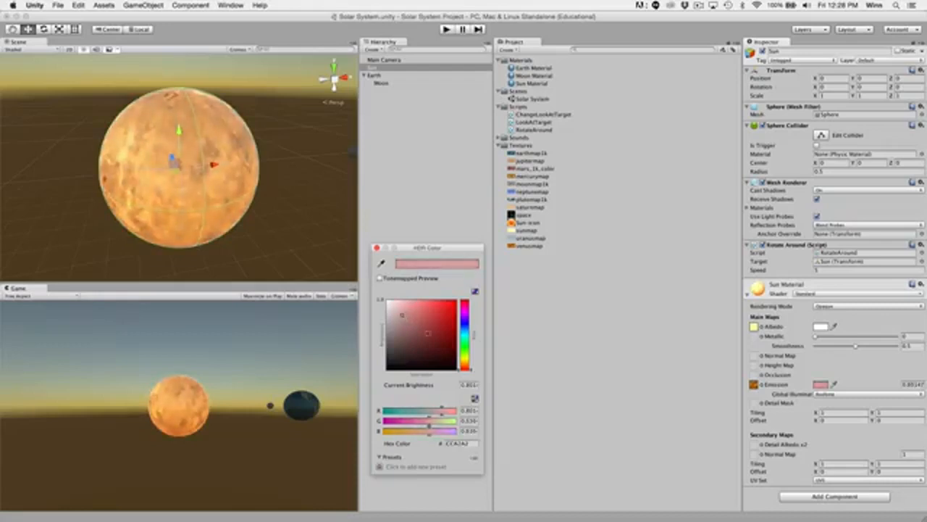
left_click(468, 358)
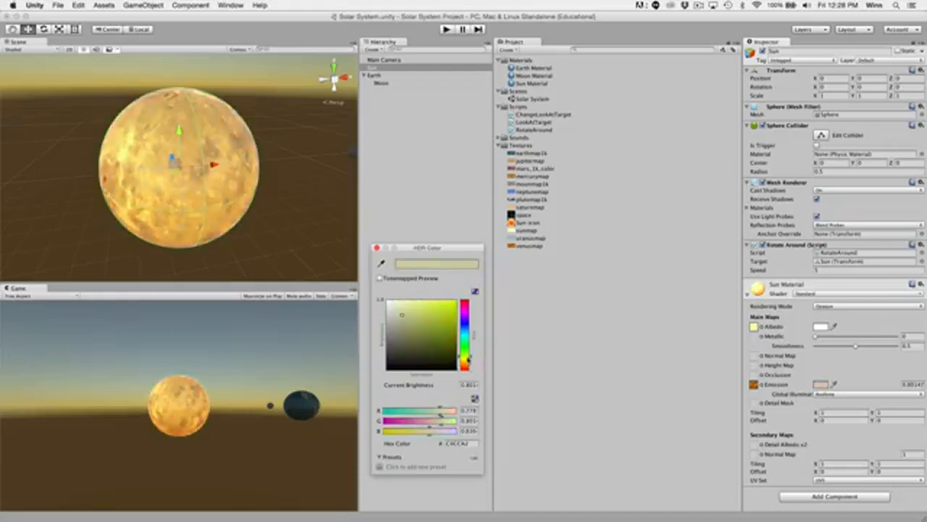
left_click_drag(424, 316, 431, 301)
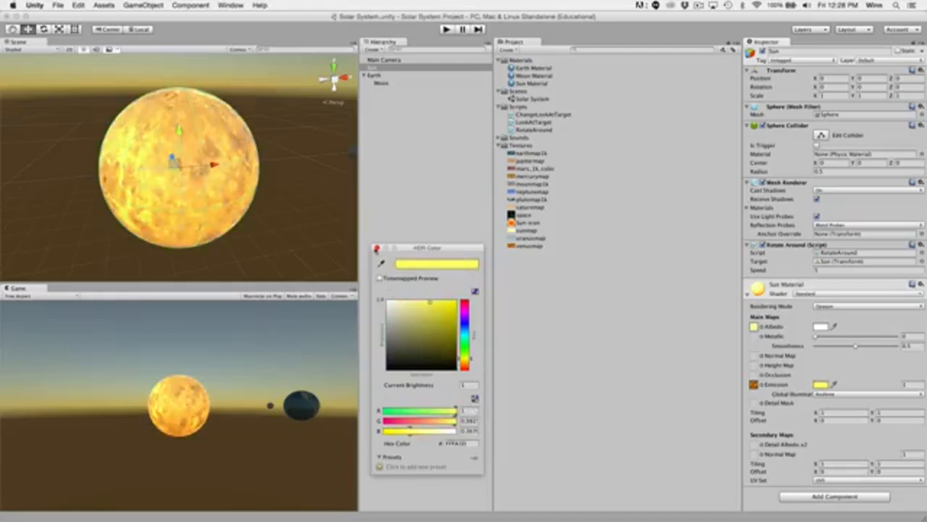
left_click(377, 249)
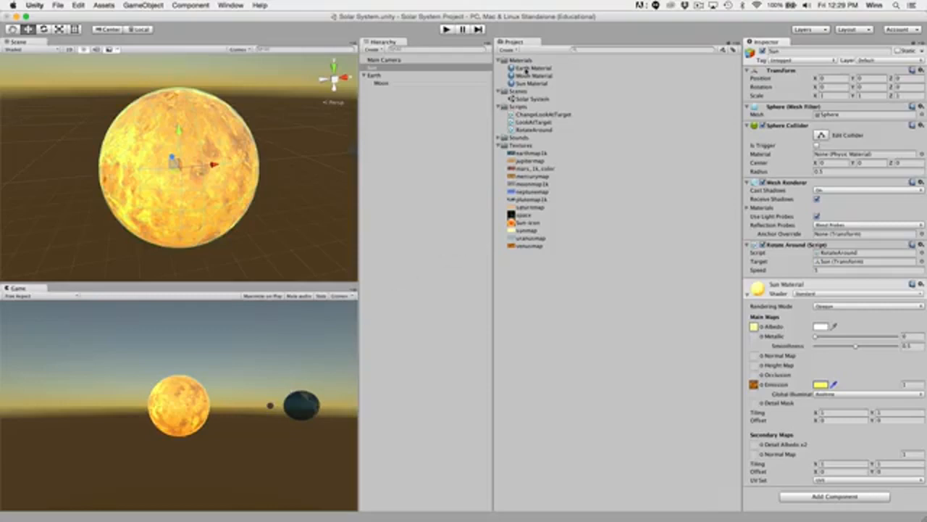
Create a new material in the Materials folder and name it Space Skybox Material.
left_click(528, 61)
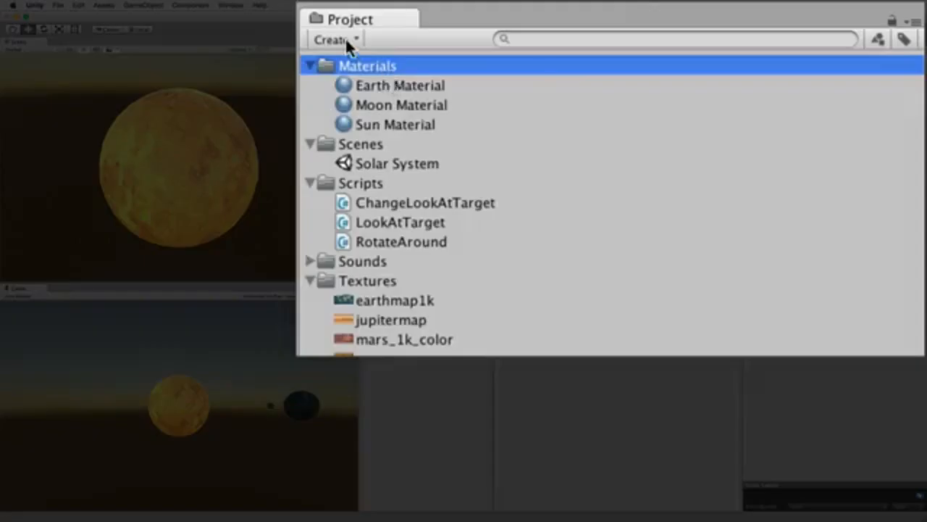
left_click(345, 40)
left_click(390, 259)
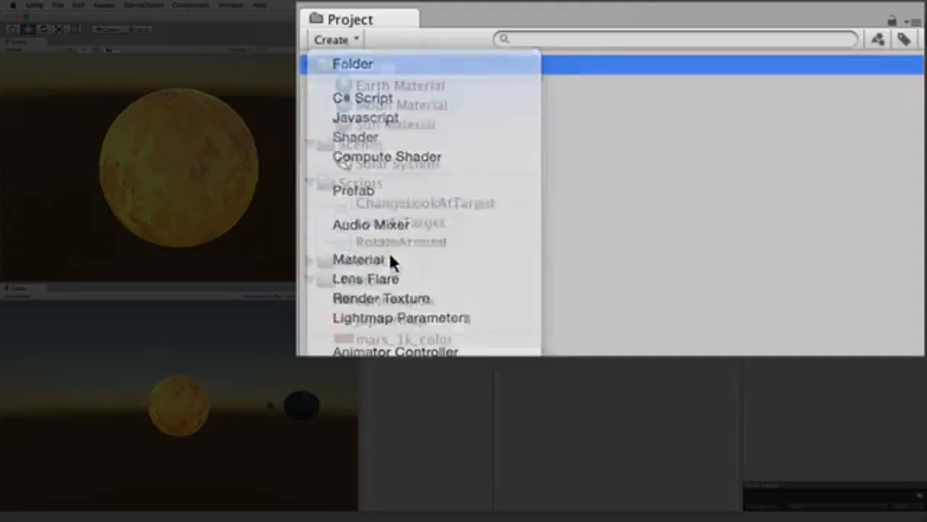
key("Left")
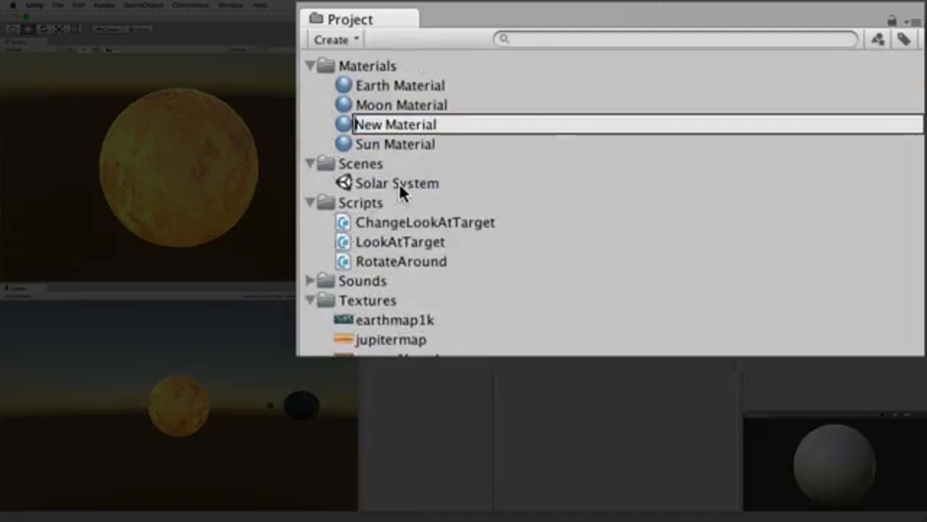
key("shift+Right")
key("shift+Right")
key("shift+Right")
type("Space Skybox")
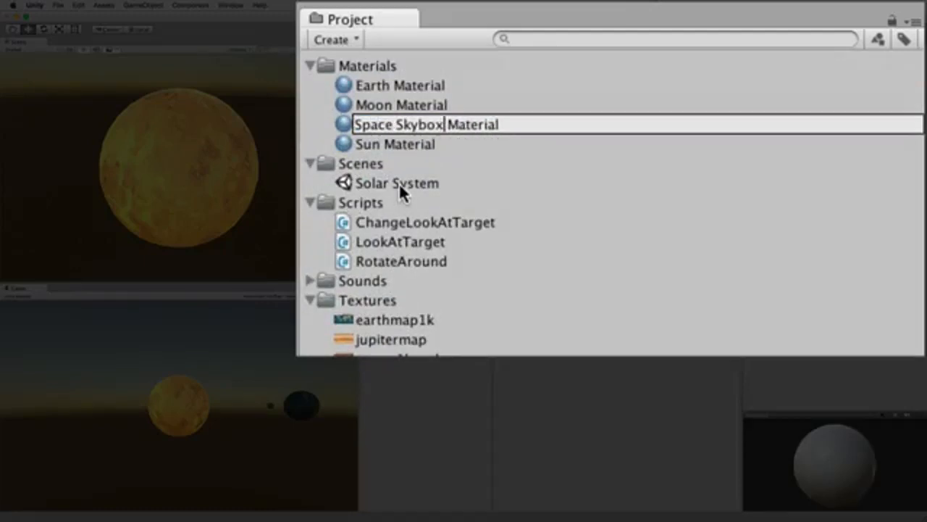
key("Return")
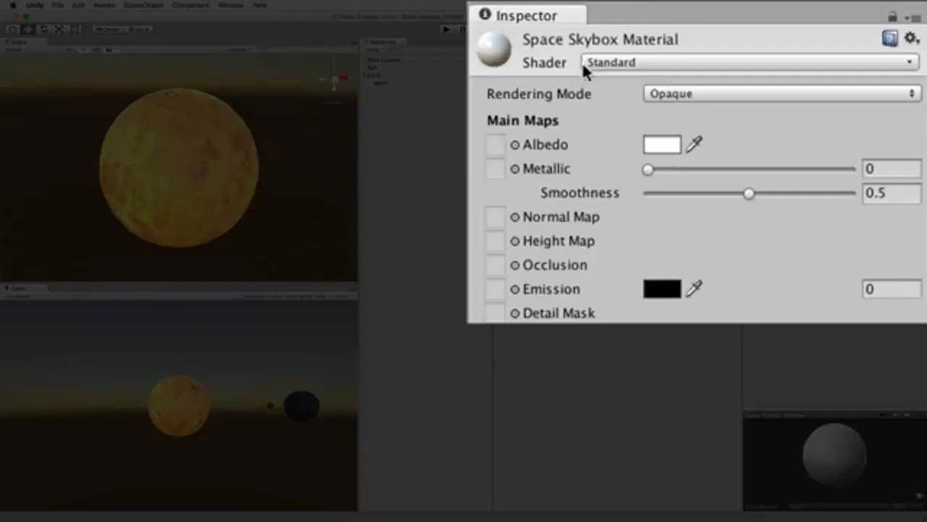
Change the shader of the Space Skybox Material to Skybox/6 Sided.
left_click(660, 64)
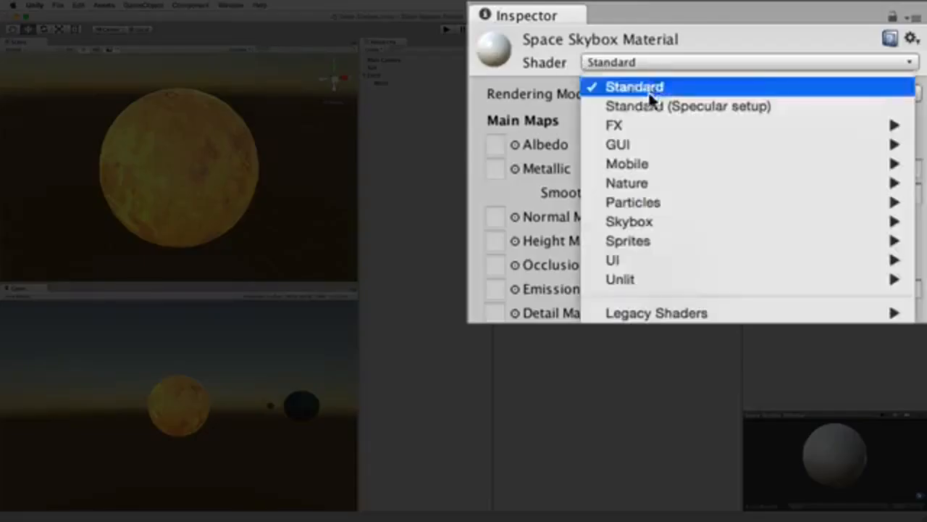
mouse_move(649, 203)
mouse_move(651, 225)
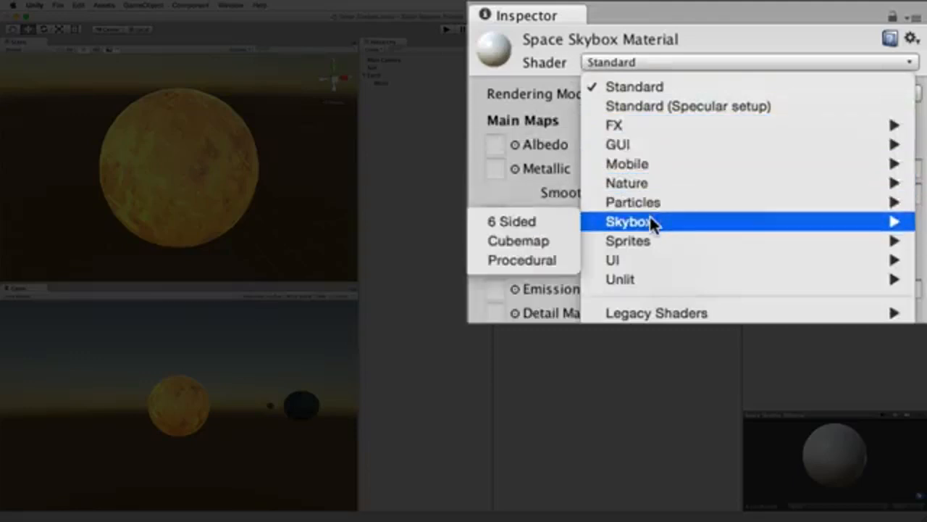
left_click(555, 221)
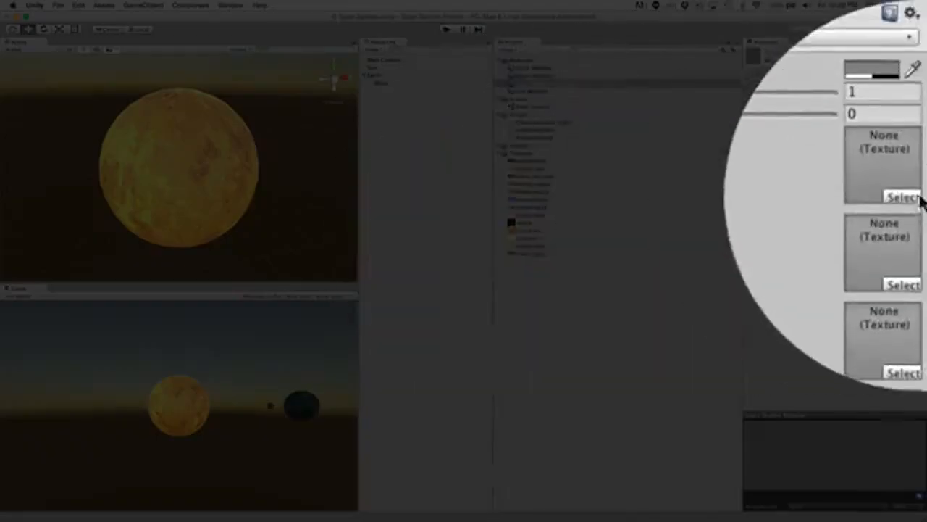
Assign the space texture to the Front, Back, Left, Right, Up and Down sides of the Space Skybox Material.
left_click(906, 199)
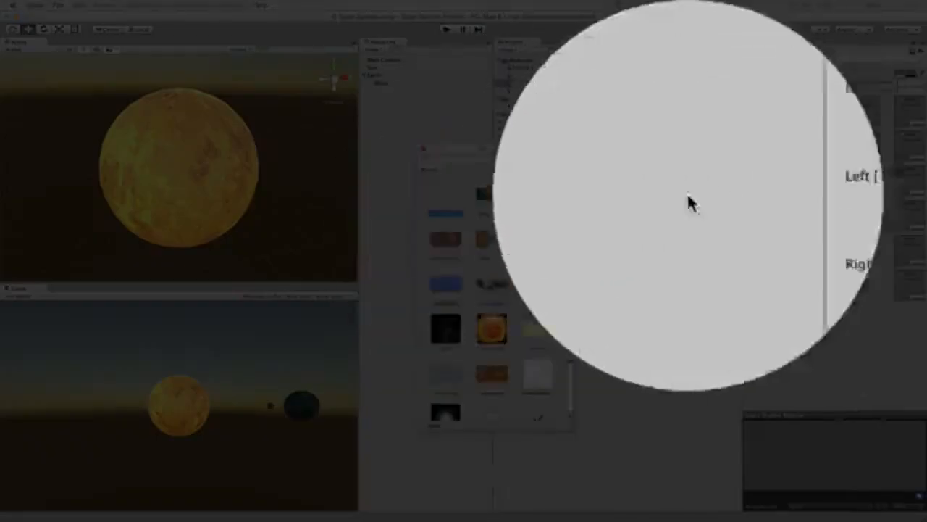
left_click(451, 329)
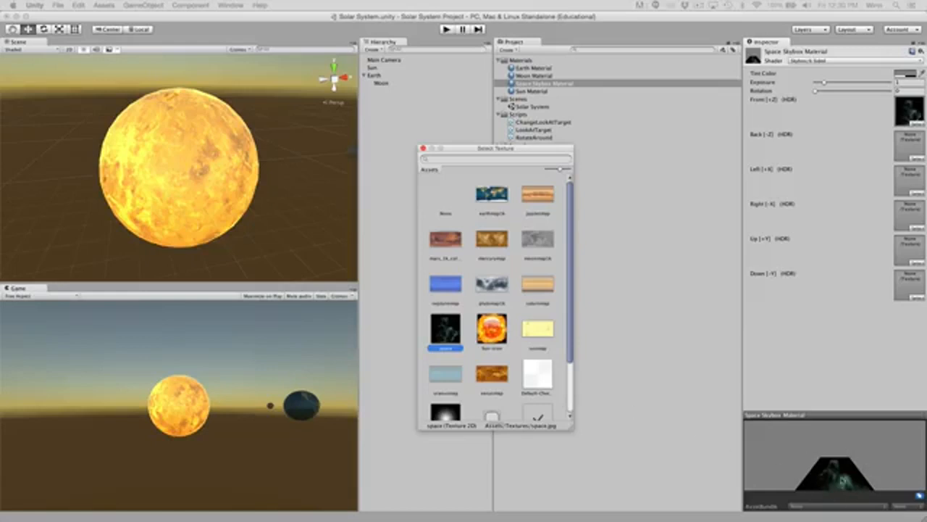
left_click(424, 148)
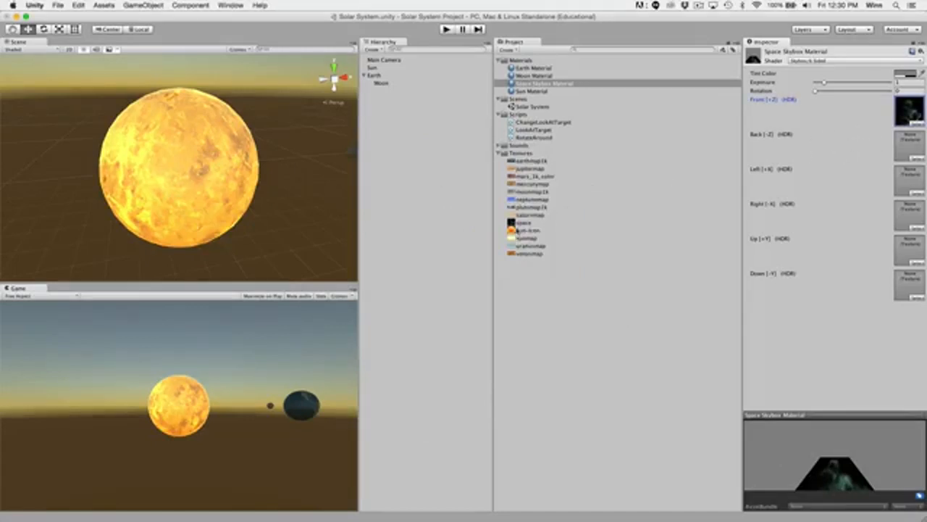
left_click_drag(520, 222, 904, 148)
left_click_drag(535, 225, 810, 228)
left_click_drag(523, 223, 903, 208)
left_click_drag(523, 223, 905, 254)
left_click_drag(523, 223, 909, 284)
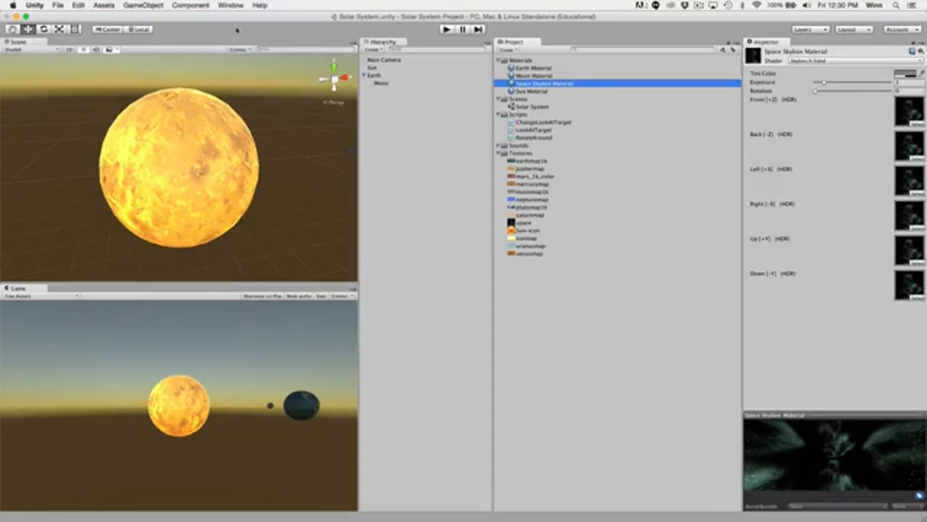
Try to assign the Space Skybox Material from the project's Materials folder to the Skybox setting in the scene's Lighting window.
left_click(230, 5)
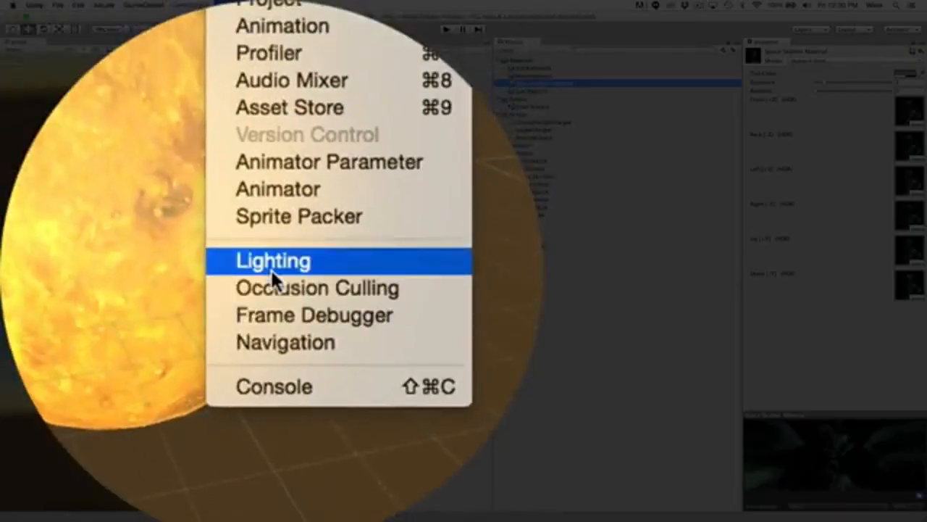
left_click(270, 268)
left_click_drag(283, 318, 358, 165)
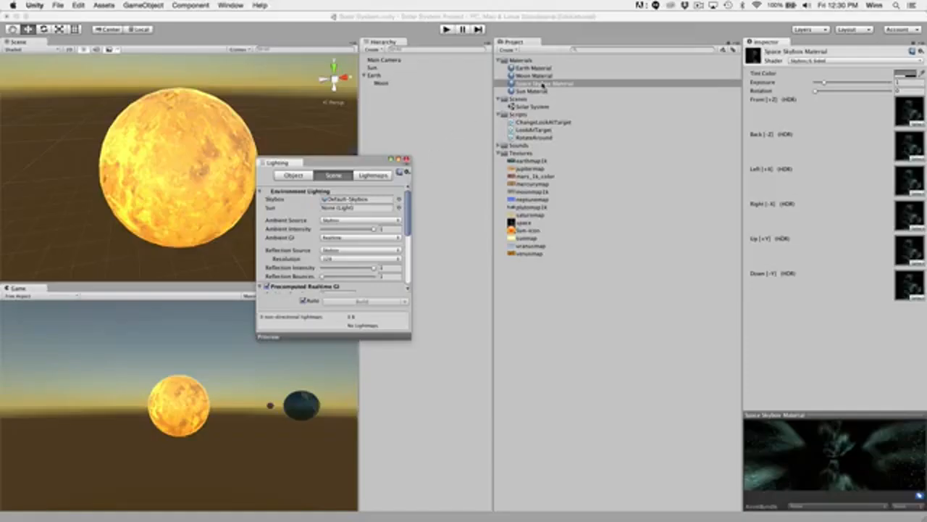
left_click_drag(543, 84, 419, 139)
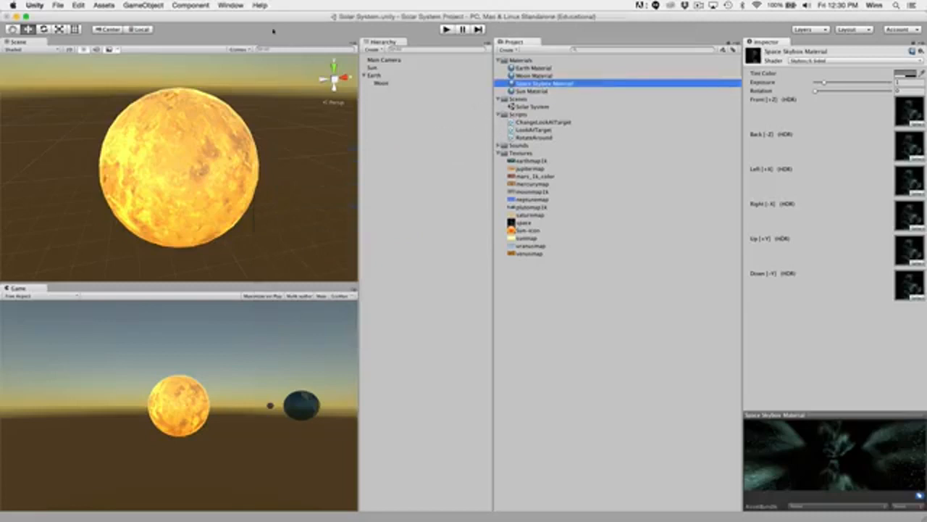
Reopen the scene's Lighting settings and choose Space Skybox Material as the Skybox for Environment Lighting.
left_click(225, 5)
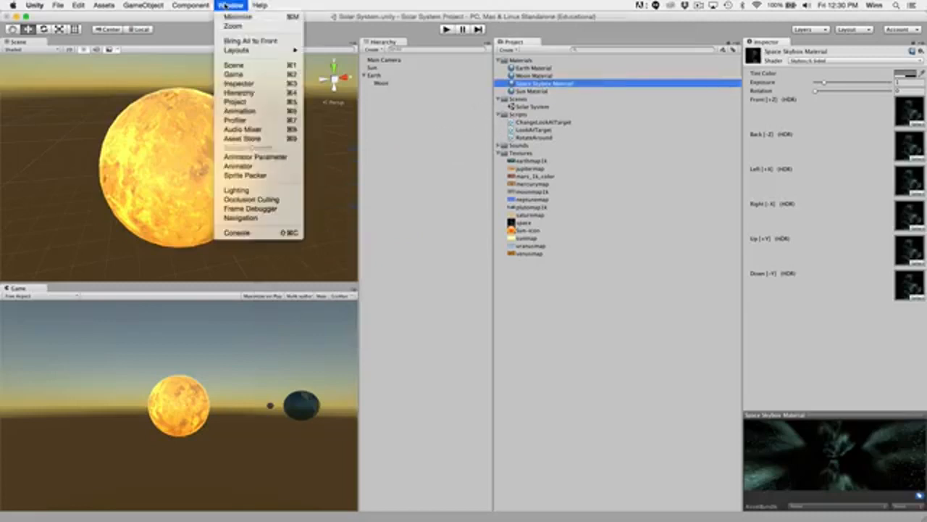
left_click(243, 190)
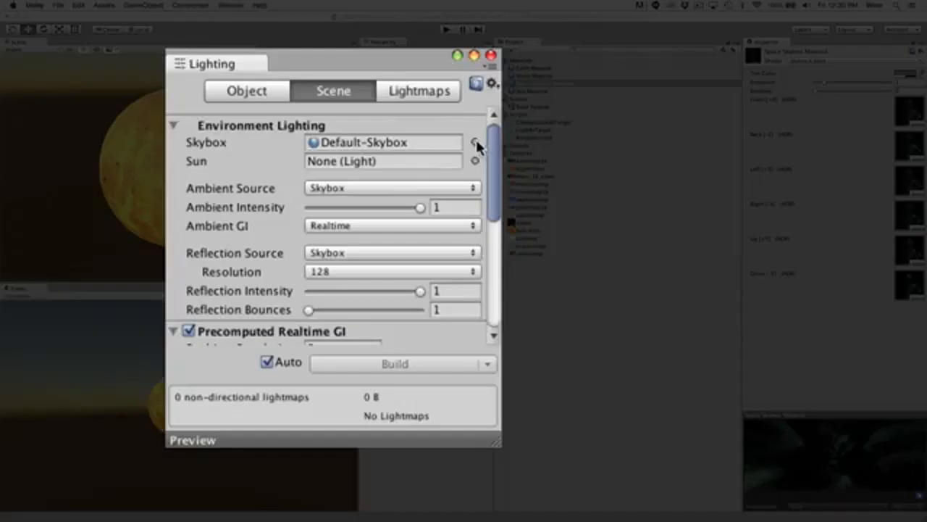
left_click(398, 199)
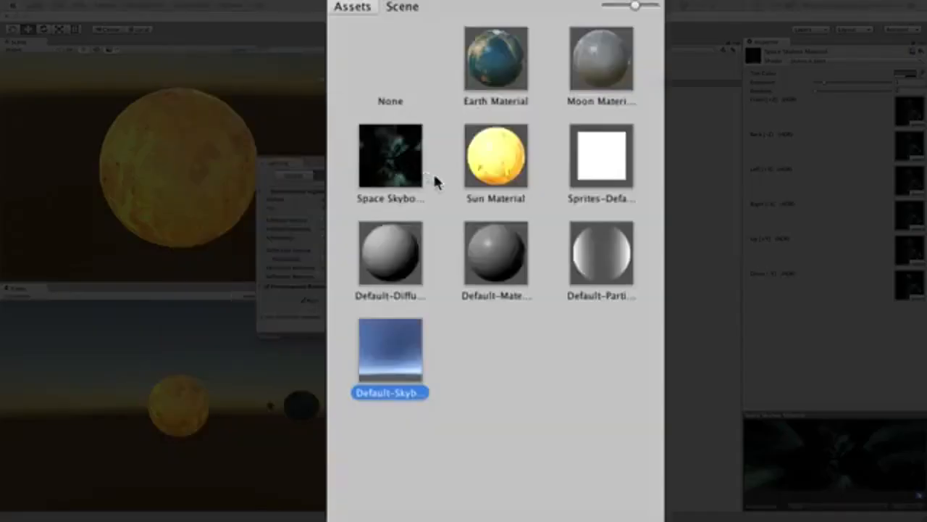
left_click(404, 173)
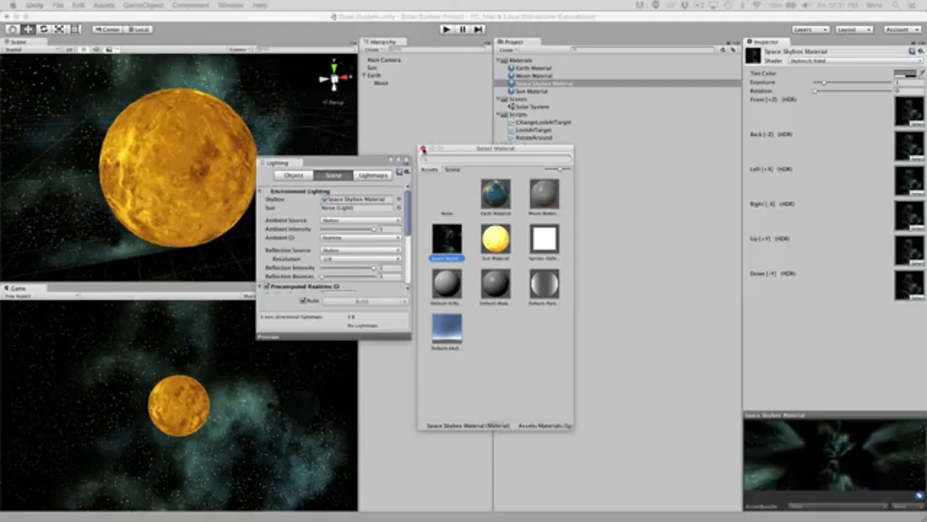
left_click(423, 149)
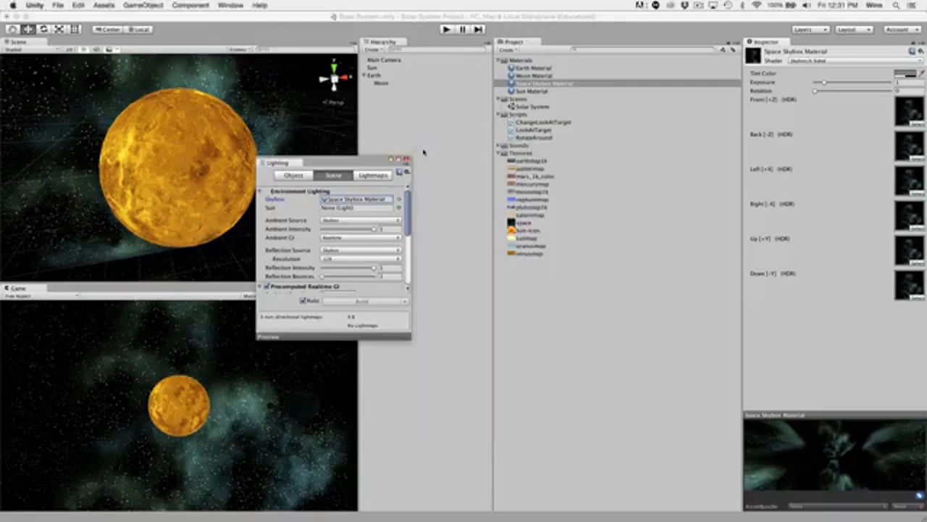
Move the Lighting window clear of the Scene view and run the scene to preview it with the space skybox.
left_click_drag(346, 165, 452, 168)
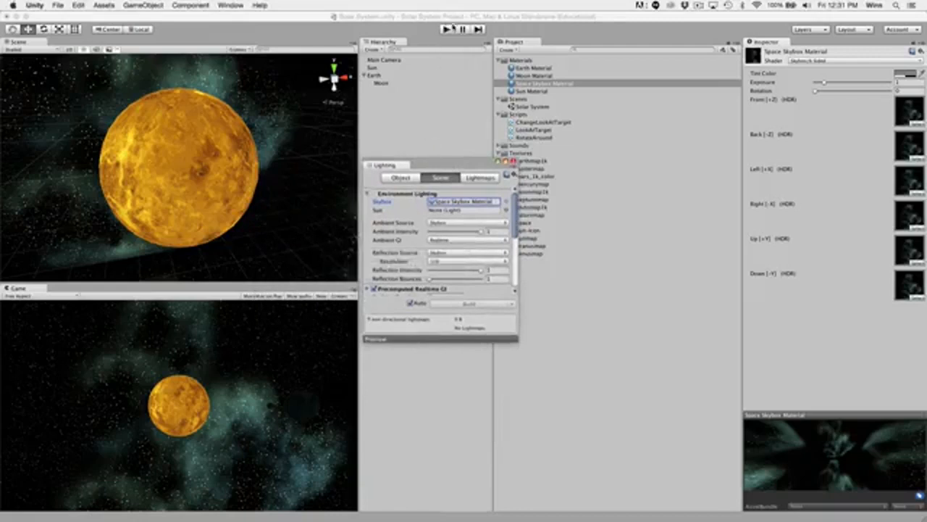
left_click(450, 29)
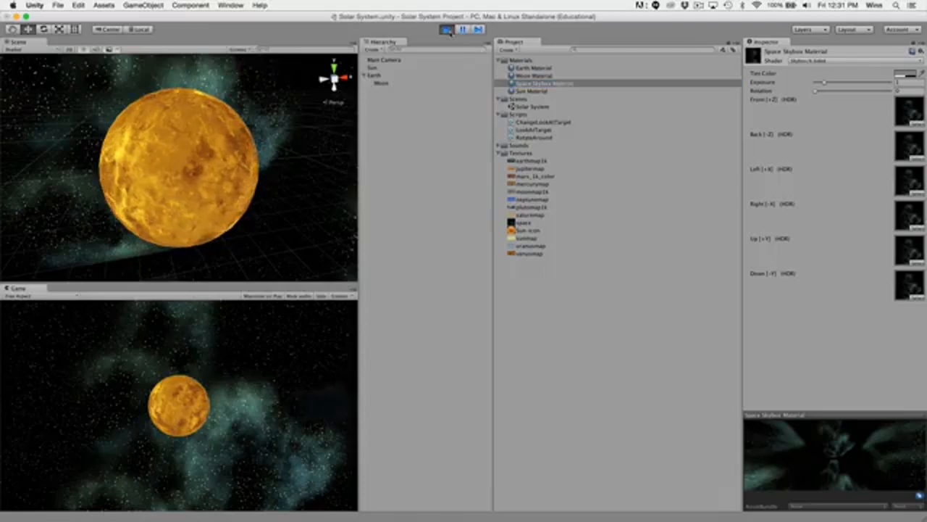